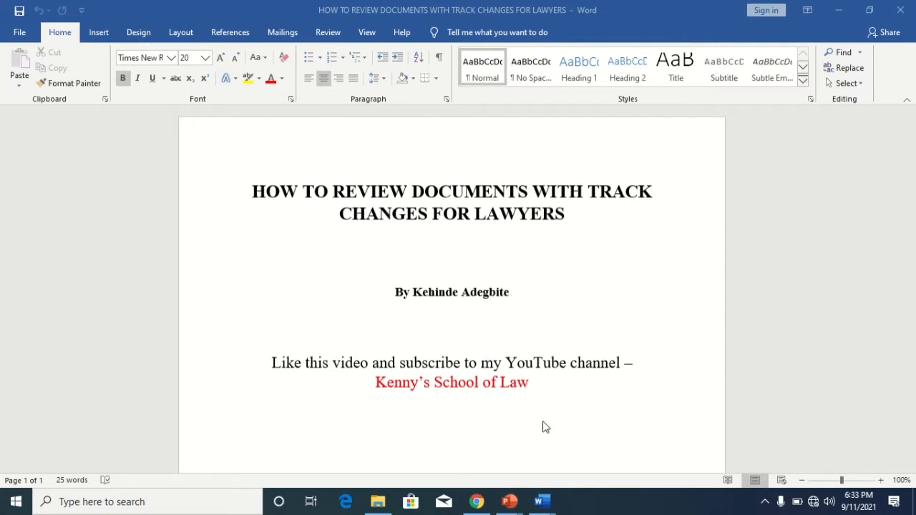
- Switch to the BIGAMY ARTICLE FOR SUBMISSION FINAL document and turn on Track Changes
mouse_move(542, 510)
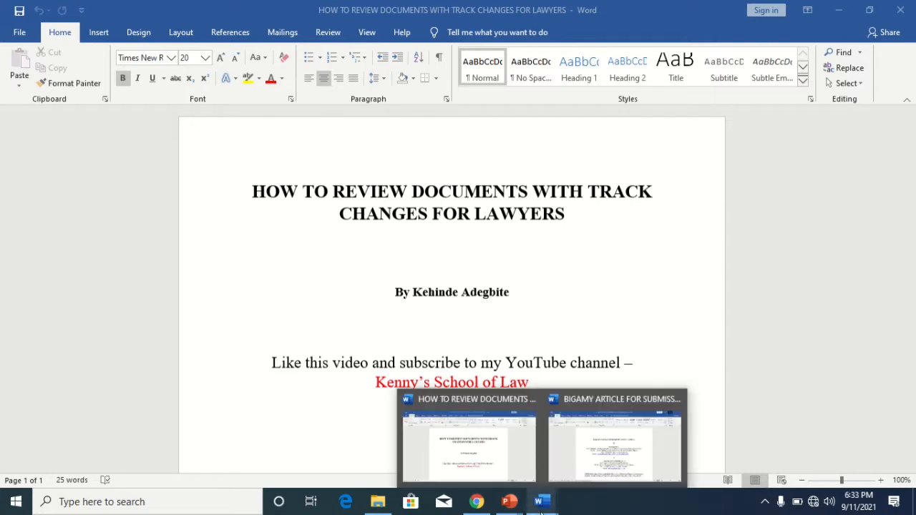
left_click(612, 458)
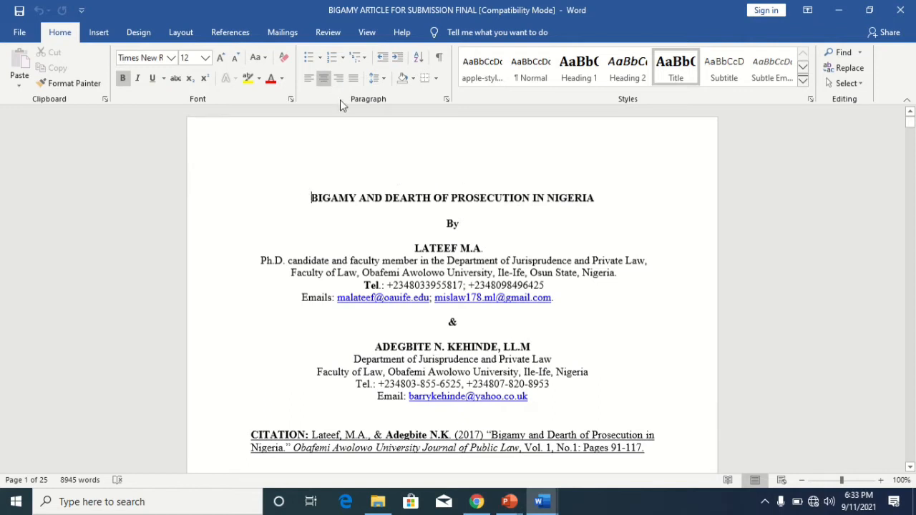
left_click(329, 33)
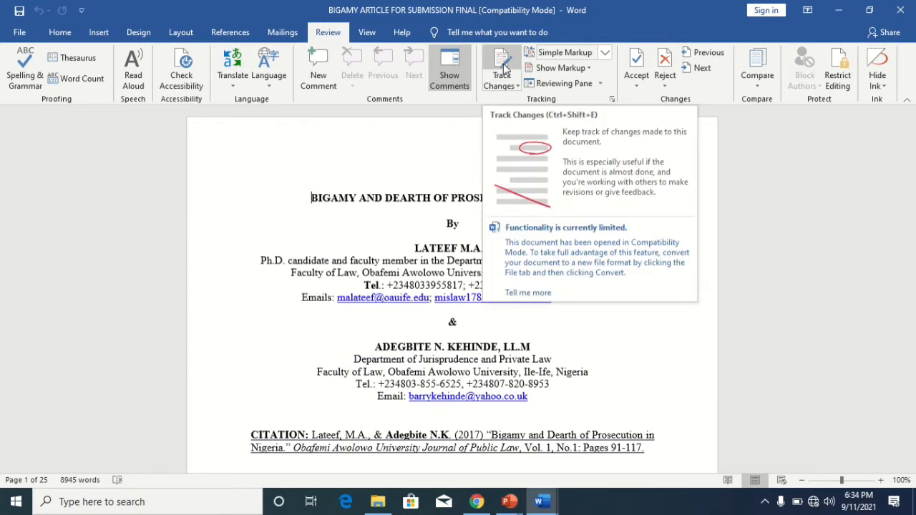
left_click(503, 68)
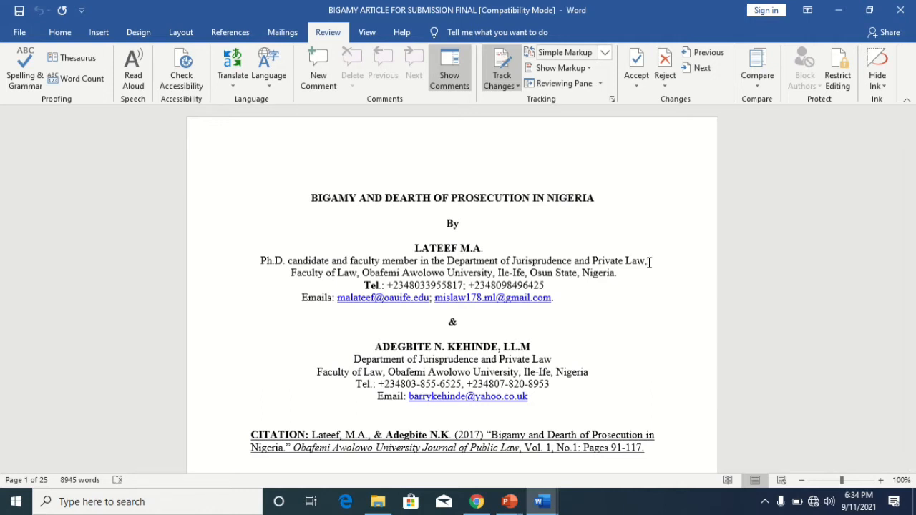
- Delete the first author's affiliation line from "Ph.D. candidate and faculty member" through "Private Law," as a tracked change
key("BackSpace")
key("BackSpace")
key("BackSpace")
key("BackSpace")
key("BackSpace")
key("BackSpace")
key("BackSpace")
key("BackSpace")
key("BackSpace")
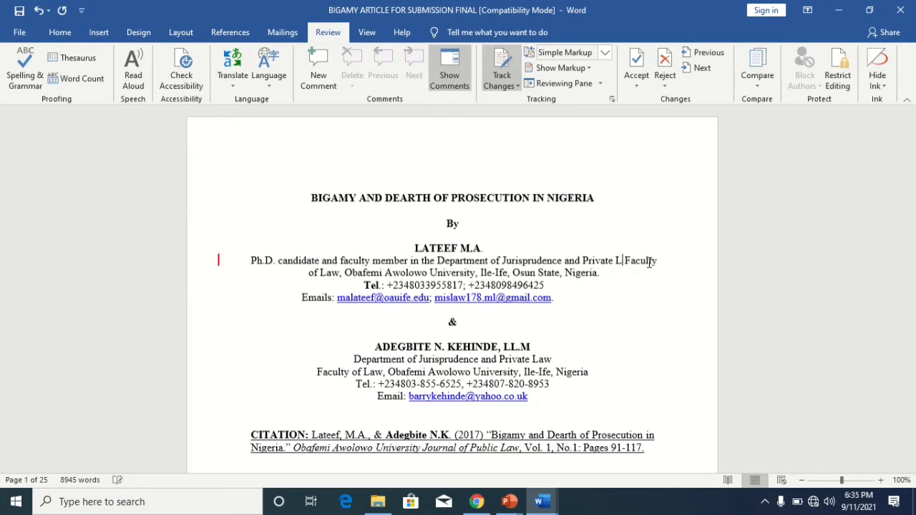
key("BackSpace")
key("BackSpace")
key("BackSpace")
key("BackSpace")
key("BackSpace")
key("BackSpace")
key("BackSpace")
key("BackSpace")
key("BackSpace")
key("BackSpace")
key("BackSpace")
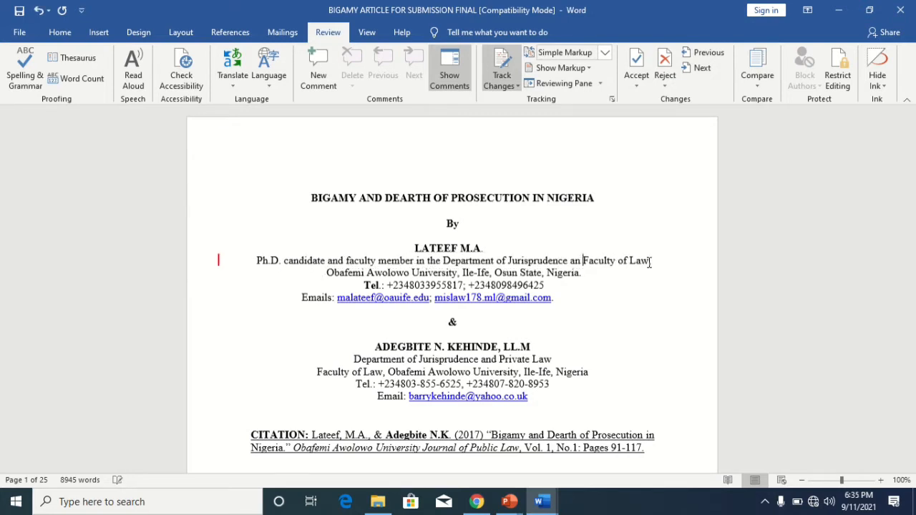
key("BackSpace")
key("BackSpace")
key("BackSpace")
key("BackSpace")
key("BackSpace")
key("BackSpace")
key("BackSpace")
key("BackSpace")
key("BackSpace")
key("BackSpace")
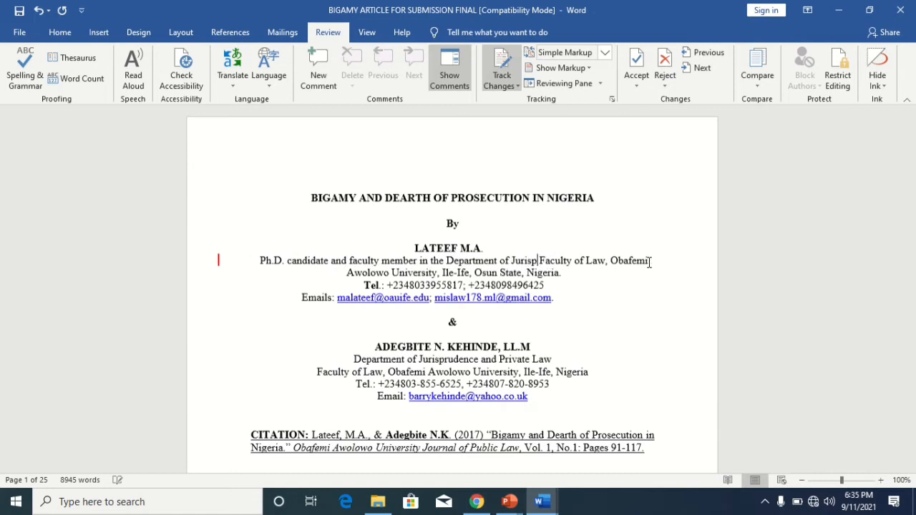
key("BackSpace")
key("BackSpace")
key("BackSpace")
key("BackSpace")
key("BackSpace")
key("BackSpace")
key("BackSpace")
key("BackSpace")
key("BackSpace")
key("BackSpace")
key("BackSpace")
key("BackSpace")
key("BackSpace")
key("BackSpace")
key("BackSpace")
key("BackSpace")
key("BackSpace")
key("BackSpace")
key("BackSpace")
key("BackSpace")
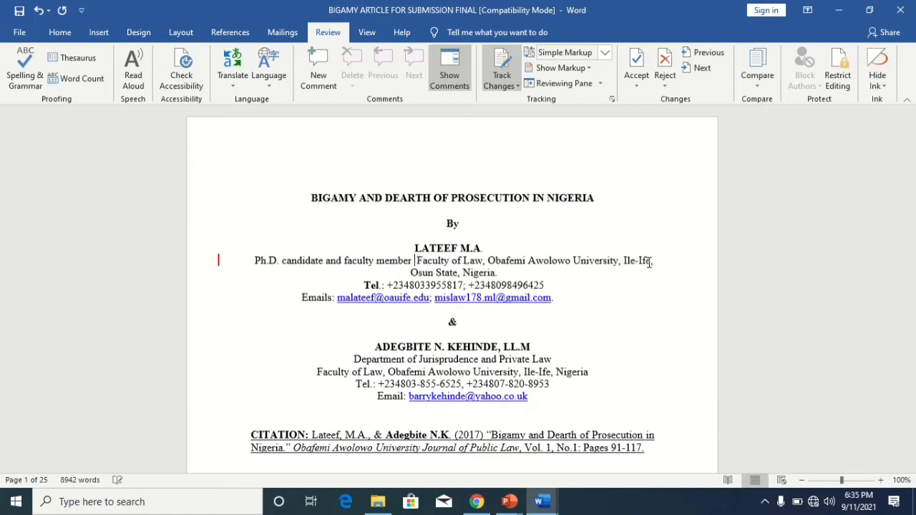
key("BackSpace")
key("BackSpace")
key("BackSpace")
key("BackSpace")
key("BackSpace")
key("BackSpace")
key("BackSpace")
key("BackSpace")
key("BackSpace")
key("BackSpace")
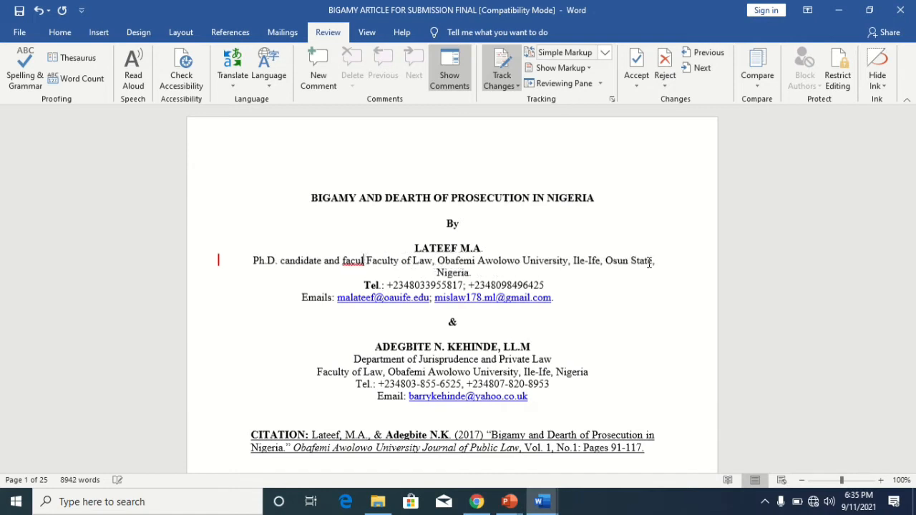
key("BackSpace")
key("BackSpace")
key("BackSpace")
key("BackSpace")
key("BackSpace")
key("BackSpace")
key("BackSpace")
key("BackSpace")
key("BackSpace")
key("BackSpace")
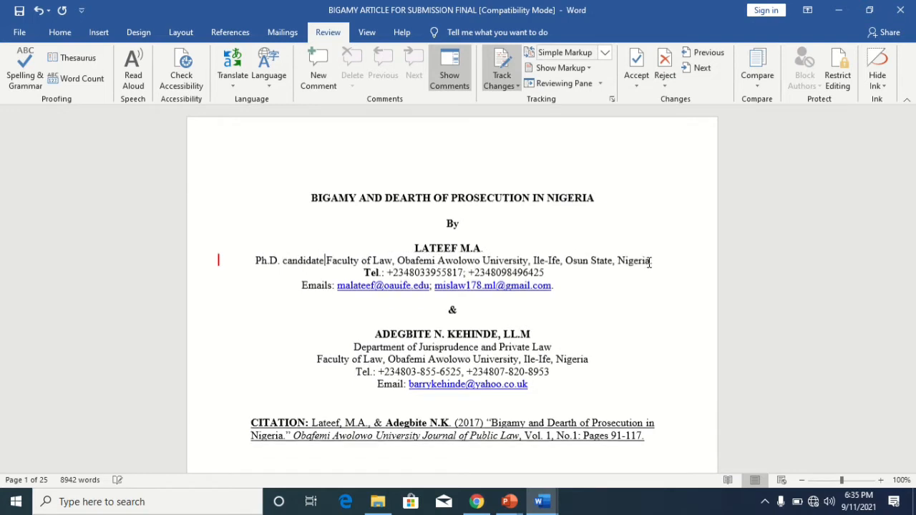
key("BackSpace")
key("BackSpace")
key("BackSpace")
key("BackSpace")
key("BackSpace")
key("BackSpace")
key("BackSpace")
key("BackSpace")
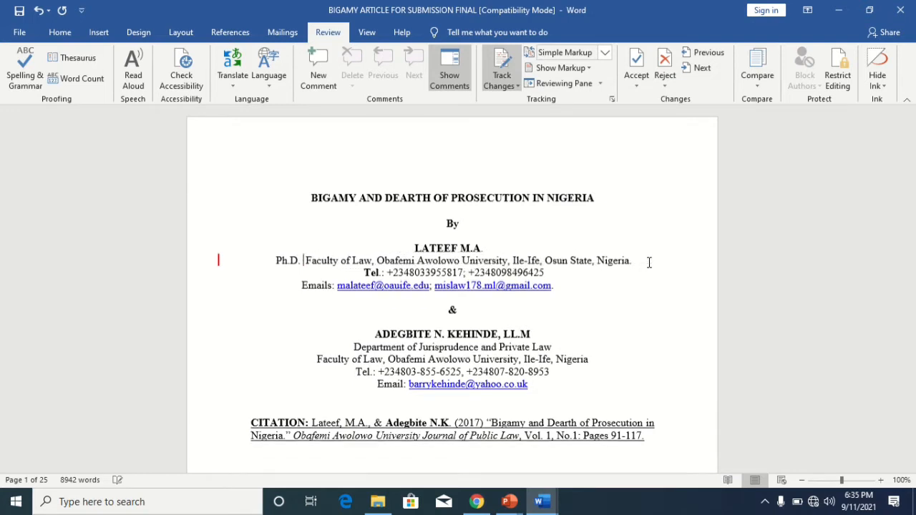
key("BackSpace")
key("BackSpace")
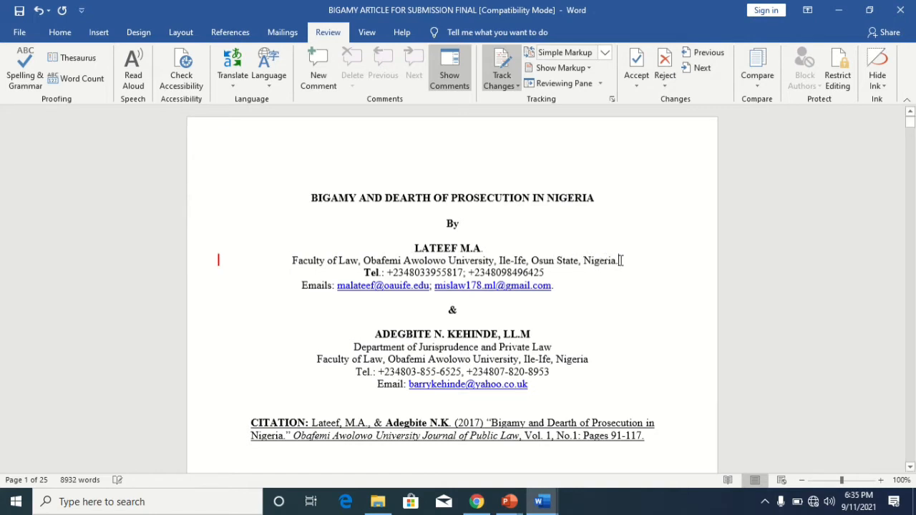
- Delete the first author's remaining affiliation line, "Faculty of Law, Obafemi Awolowo University, Ile-Ife, Osun State, Nigeria."
left_click(619, 260)
key("BackSpace")
key("BackSpace")
key("BackSpace")
key("BackSpace")
key("BackSpace")
key("BackSpace")
key("BackSpace")
key("BackSpace")
key("BackSpace")
key("BackSpace")
key("BackSpace")
key("BackSpace")
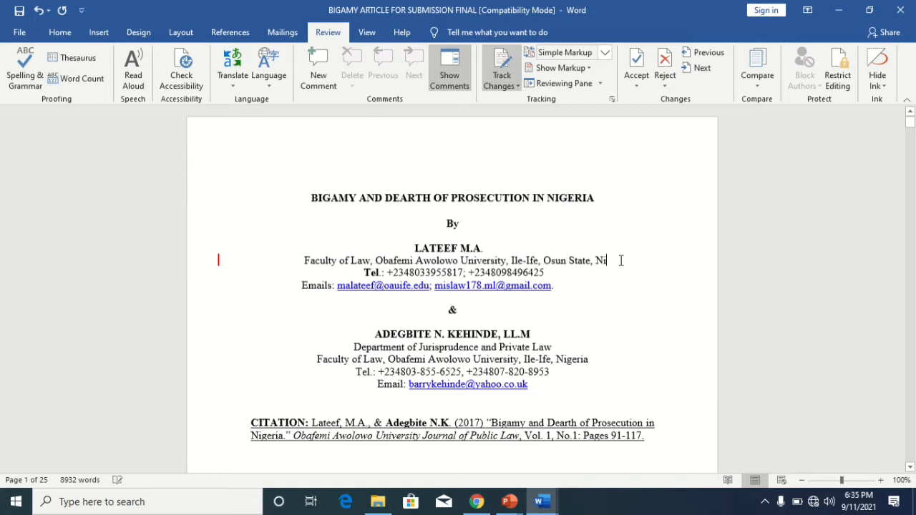
key("BackSpace")
key("BackSpace")
key("BackSpace")
key("BackSpace")
key("BackSpace")
key("BackSpace")
key("BackSpace")
key("BackSpace")
key("BackSpace")
key("BackSpace")
key("BackSpace")
key("BackSpace")
key("BackSpace")
key("BackSpace")
key("BackSpace")
key("BackSpace")
key("BackSpace")
key("BackSpace")
key("BackSpace")
key("BackSpace")
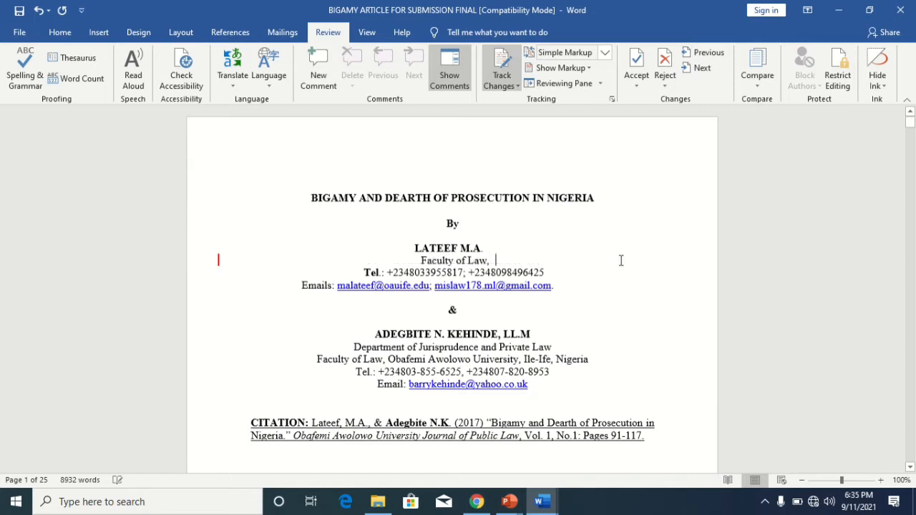
key("BackSpace")
key("BackSpace")
key("BackSpace")
key("BackSpace")
key("BackSpace")
key("BackSpace")
key("BackSpace")
key("BackSpace")
key("BackSpace")
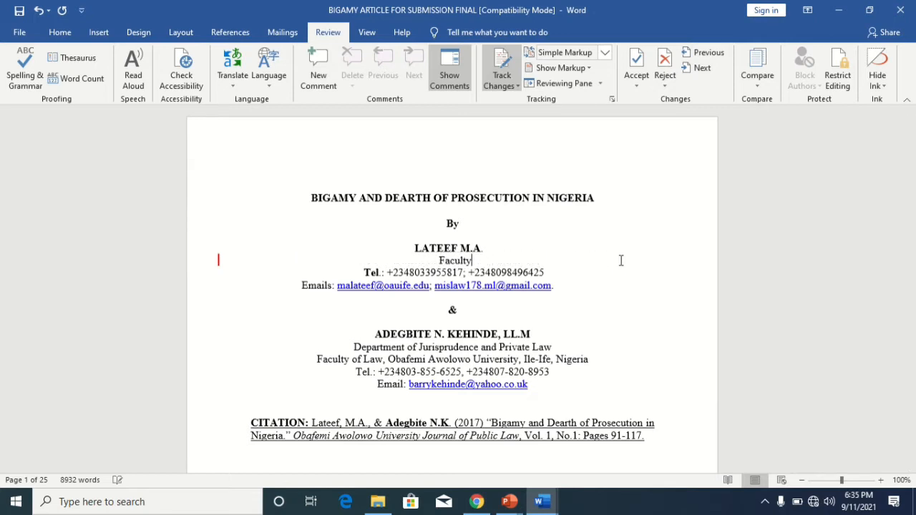
key("BackSpace")
key("BackSpace")
key("BackSpace")
key("BackSpace")
key("BackSpace")
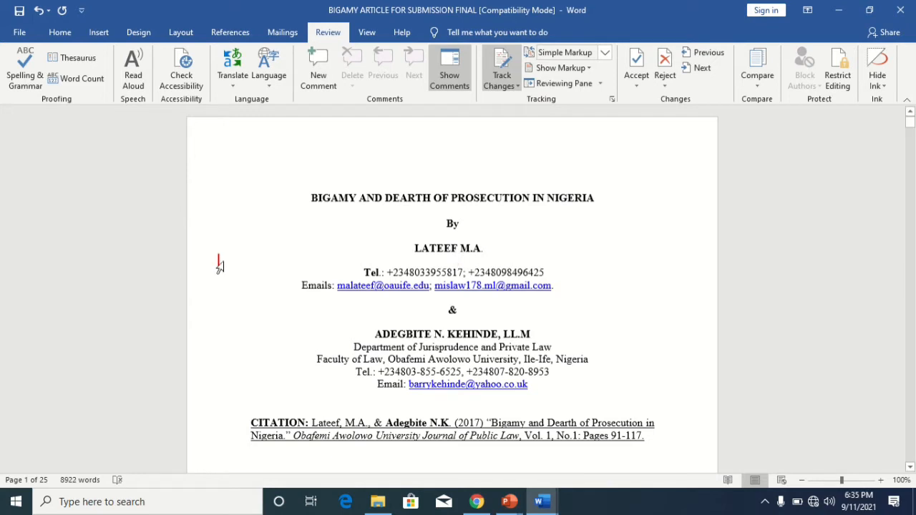
- Set the display of tracked changes to All Markup
left_click(606, 53)
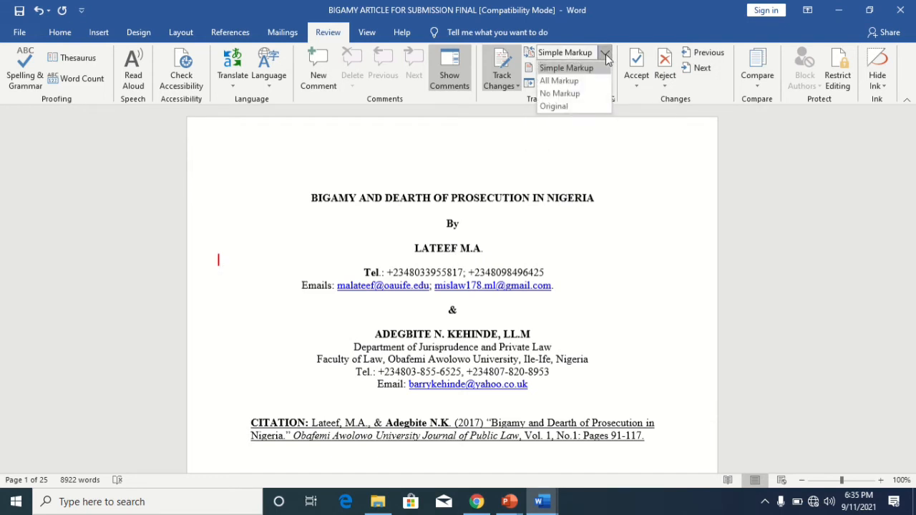
left_click(582, 80)
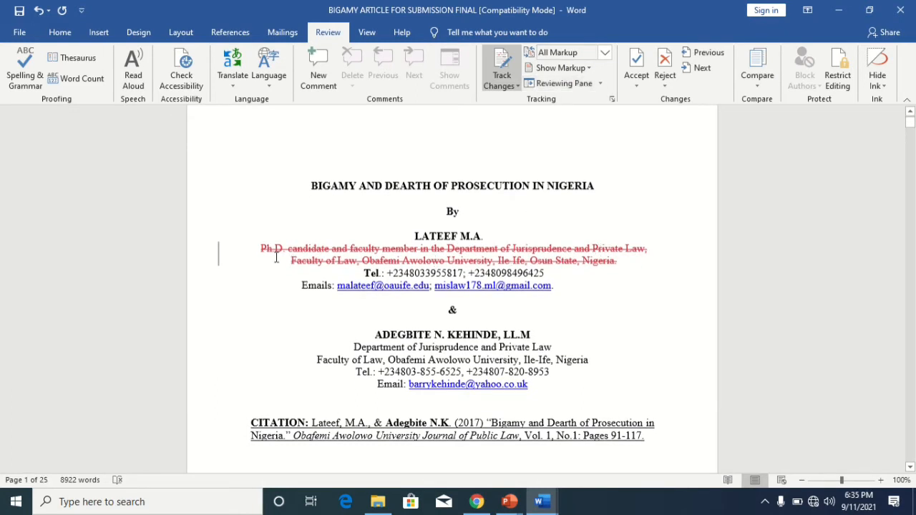
mouse_move(407, 250)
- Delete the first author's entire telephone line, including its "Tel.:" label, as a tracked change
key("BackSpace")
key("BackSpace")
key("BackSpace")
key("BackSpace")
key("BackSpace")
key("BackSpace")
key("BackSpace")
key("BackSpace")
key("BackSpace")
key("BackSpace")
key("BackSpace")
key("BackSpace")
key("BackSpace")
key("BackSpace")
key("BackSpace")
key("BackSpace")
key("BackSpace")
key("BackSpace")
key("BackSpace")
key("BackSpace")
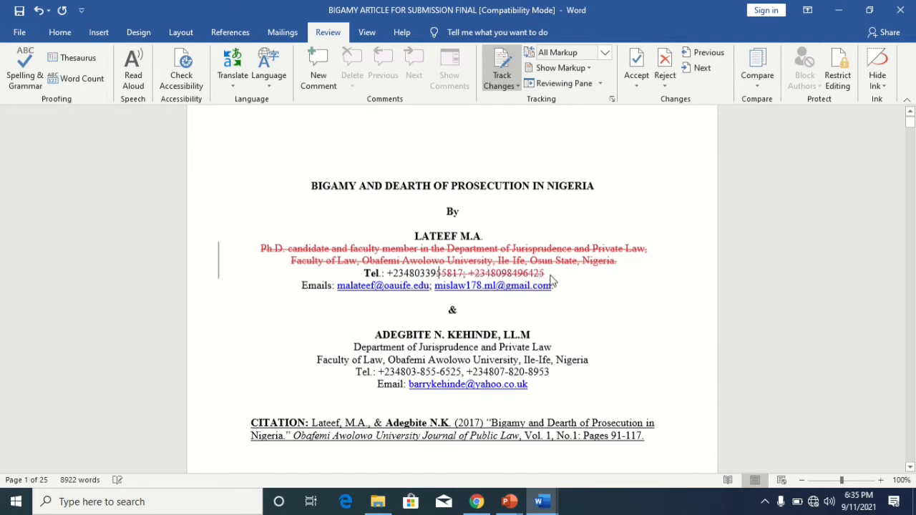
key("BackSpace")
key("BackSpace")
key("BackSpace")
key("BackSpace")
key("BackSpace")
key("BackSpace")
key("BackSpace")
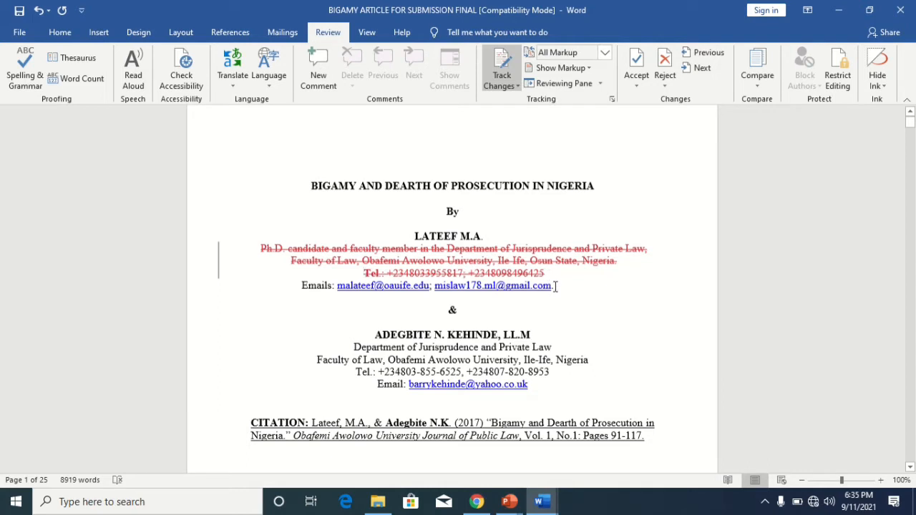
- Delete the first author's entire "Emails:" line with both addresses as a tracked change
left_click(555, 285)
key("BackSpace")
key("BackSpace")
key("BackSpace")
key("BackSpace")
key("BackSpace")
key("BackSpace")
key("BackSpace")
key("BackSpace")
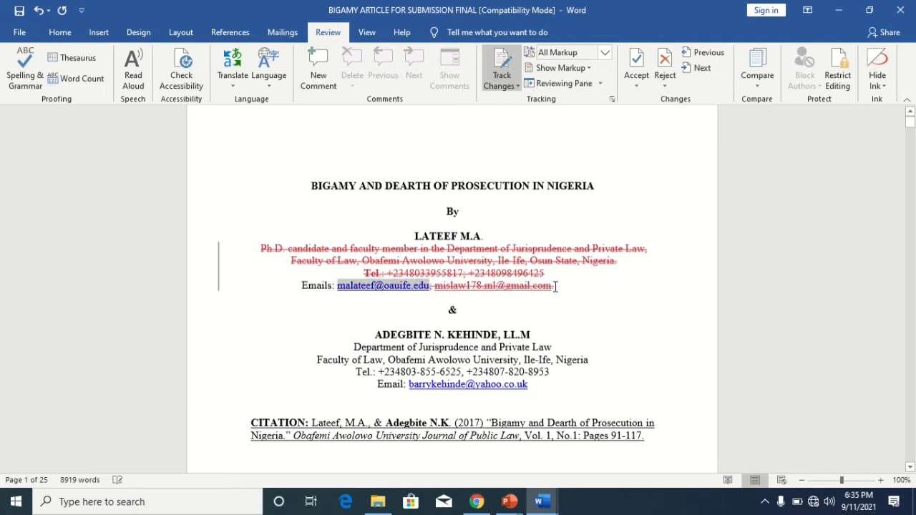
key("BackSpace")
key("BackSpace")
key("BackSpace")
key("BackSpace")
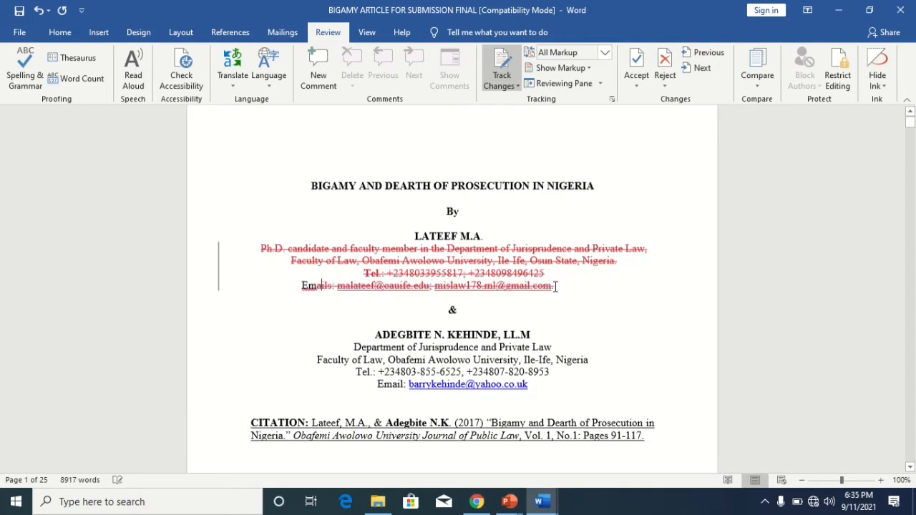
key("BackSpace")
key("BackSpace")
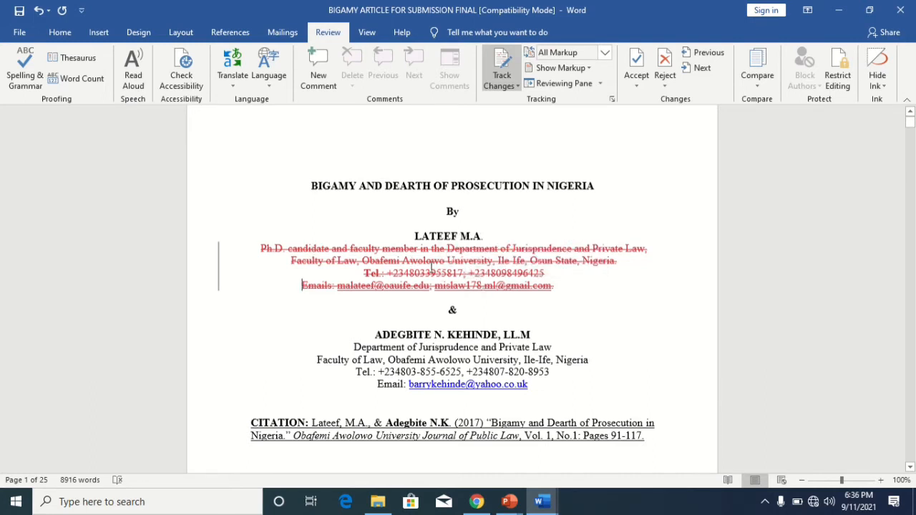
- Accept the tracked deletions of the first author's affiliation, telephone and email lines one after another
left_click(637, 63)
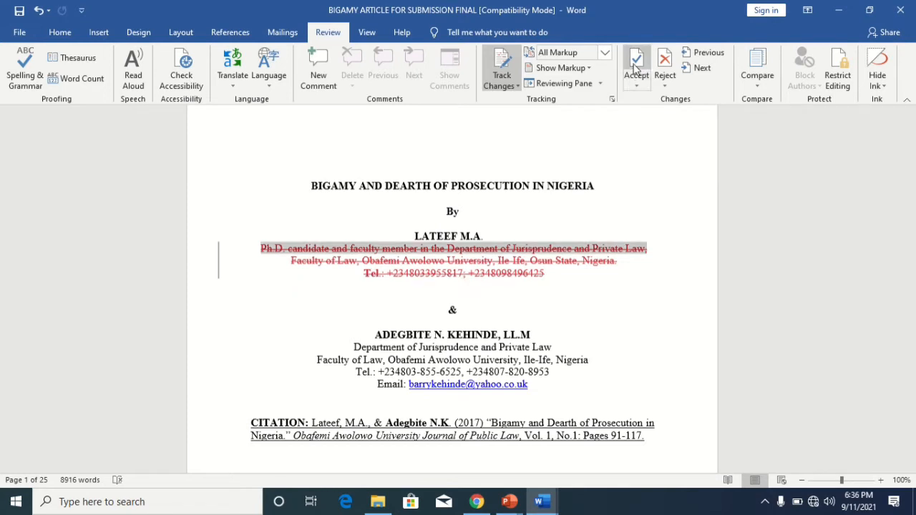
left_click(636, 66)
left_click(635, 67)
left_click(636, 66)
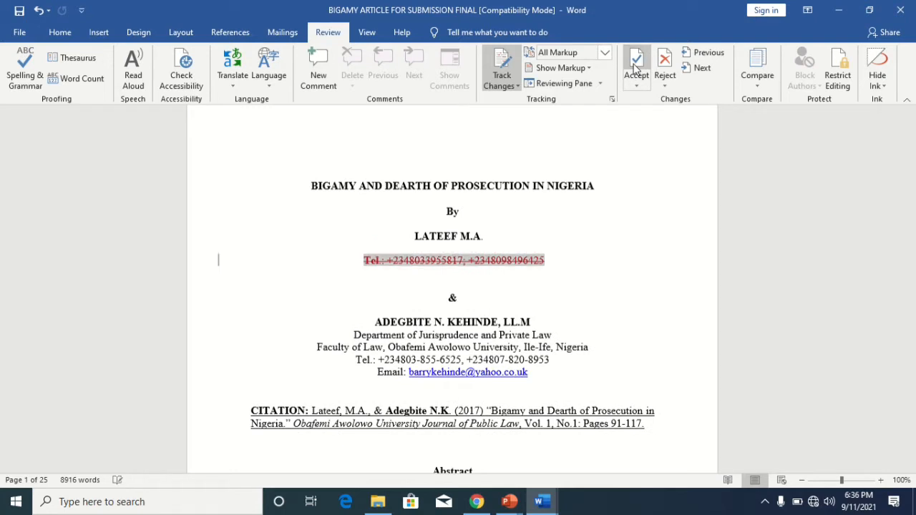
left_click(634, 66)
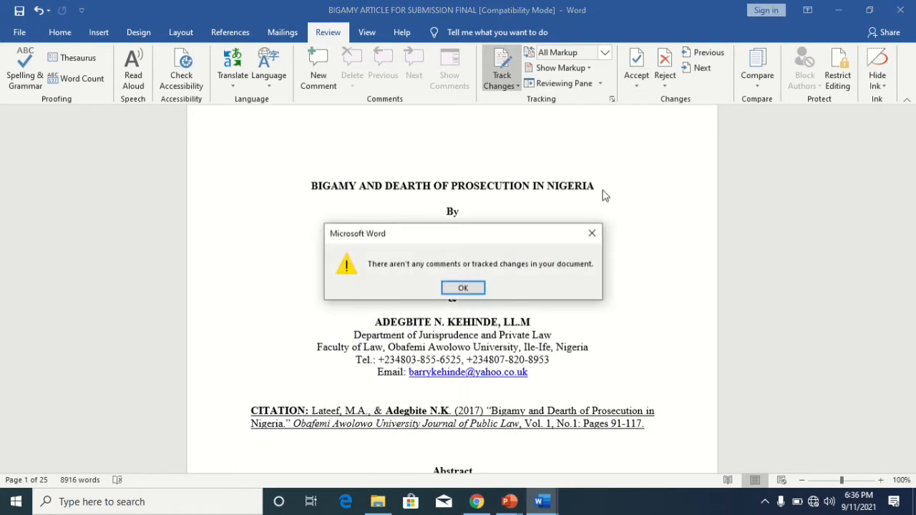
left_click(591, 234)
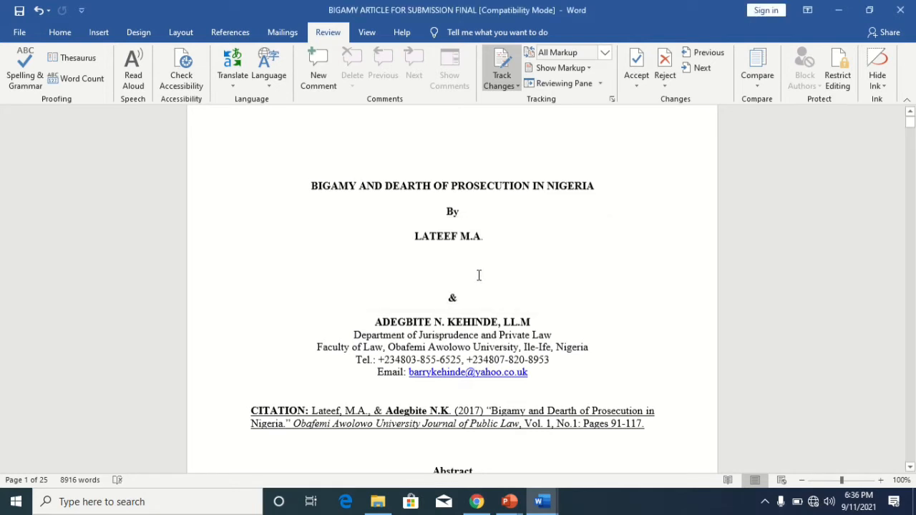
- Delete the degree suffix ", LL.M" after the second author's name as a tracked change
left_click(534, 323)
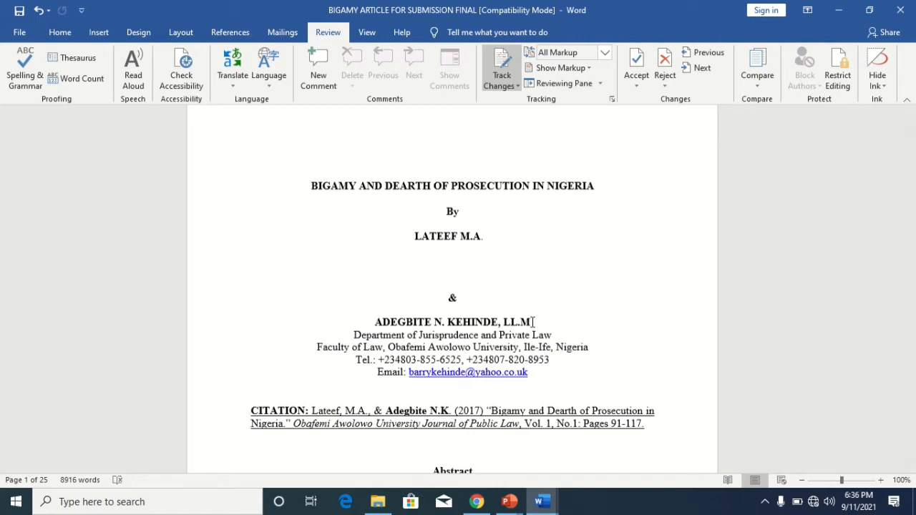
key("BackSpace")
key("BackSpace")
key("BackSpace")
key("BackSpace")
key("BackSpace")
key("BackSpace")
mouse_move(514, 326)
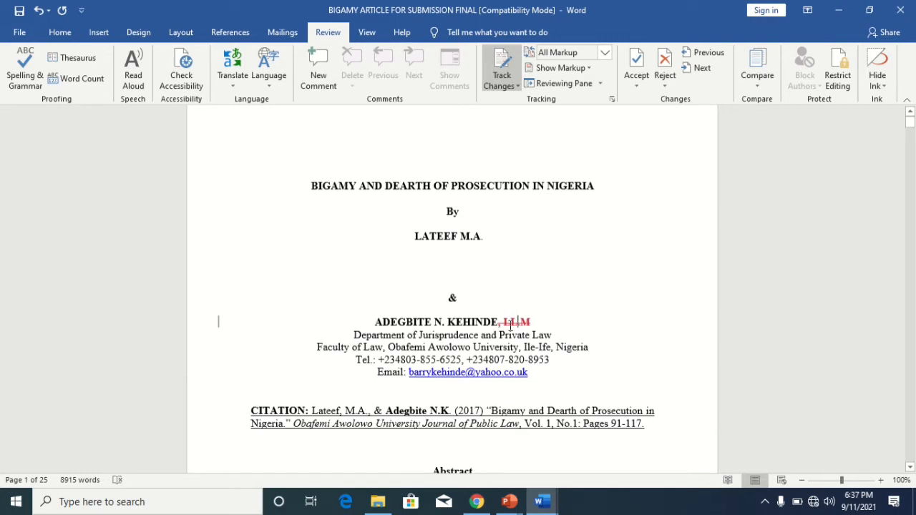
- Reject the tracked deletion of ", LL.M" after the second author's name
left_click(665, 61)
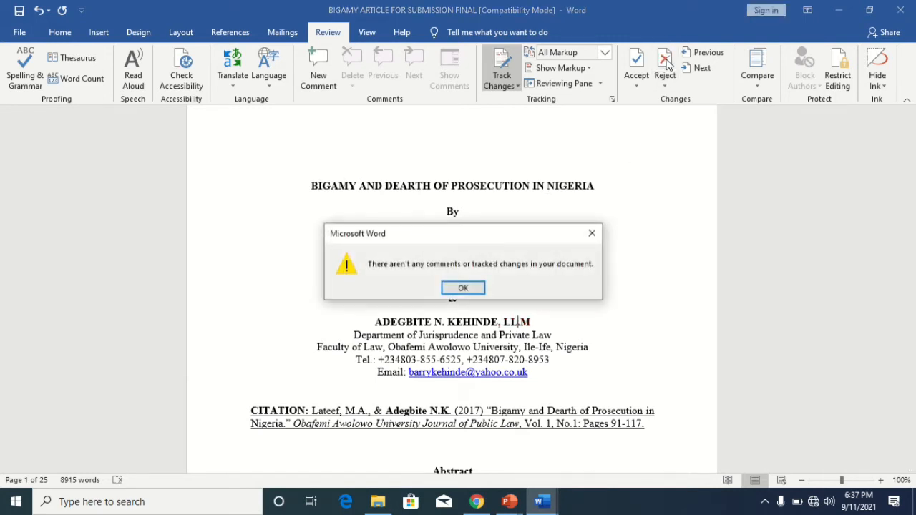
left_click(593, 230)
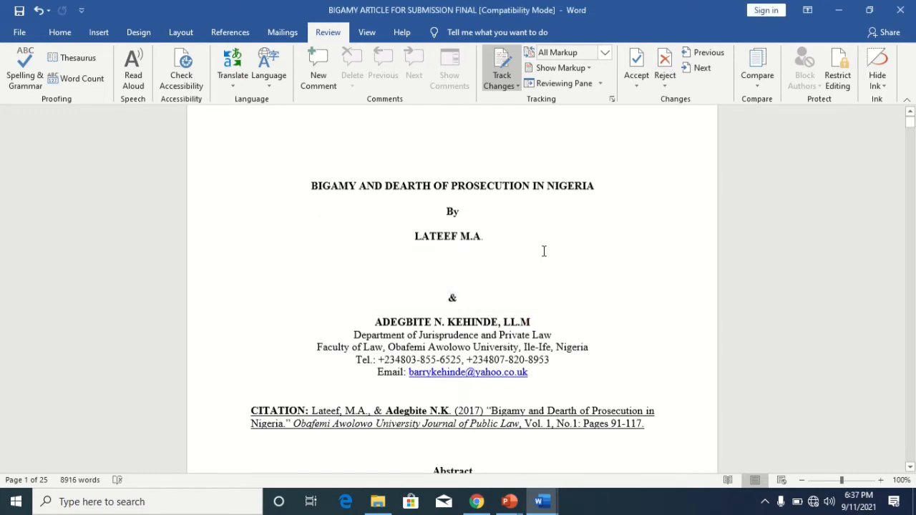
type(".")
- Replace "polygamy," with "monogamy" in the first sentence of the Abstract as tracked changes
left_click(475, 259)
scroll(474, 260, "down", 3)
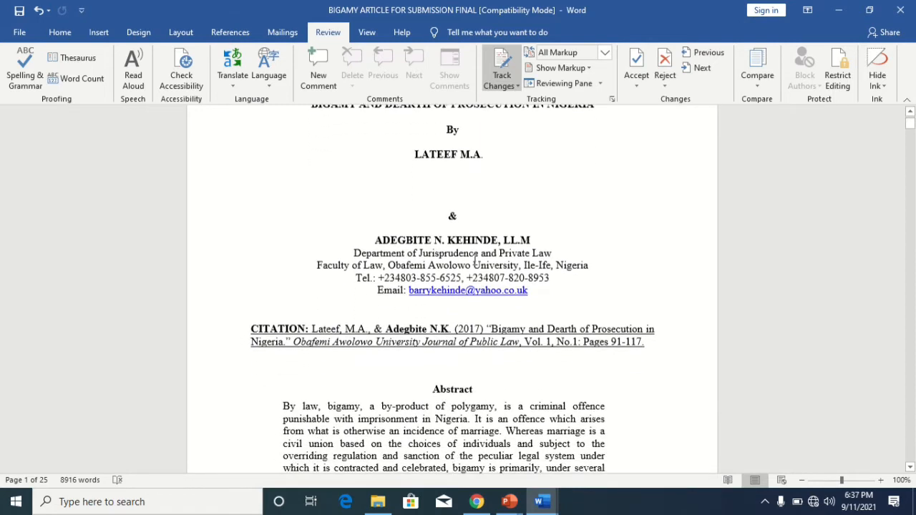
scroll(475, 260, "down", 4)
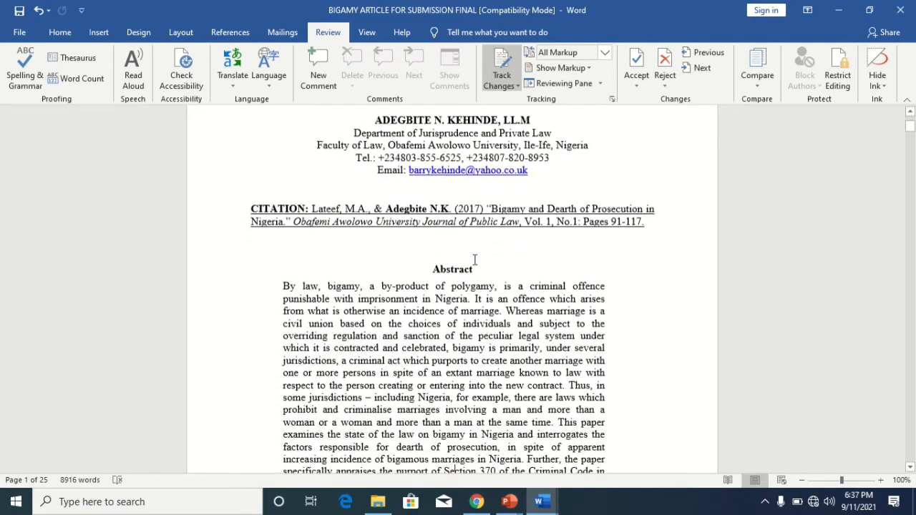
scroll(475, 260, "down", 2)
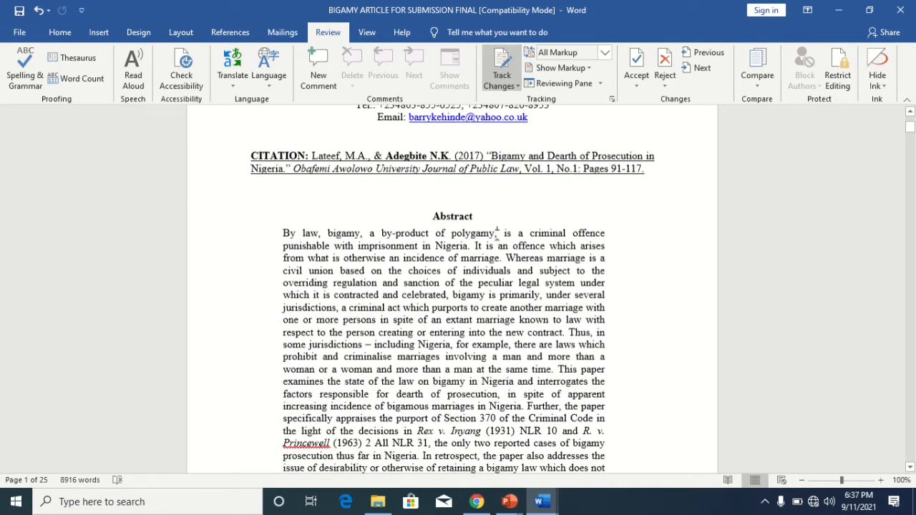
left_click(497, 233)
key("BackSpace")
key("BackSpace")
key("BackSpace")
key("BackSpace")
key("BackSpace")
key("BackSpace")
key("BackSpace")
key("BackSpace")
key("BackSpace")
key("BackSpace")
key("ctrl+z")
left_click(503, 233)
type("monog")
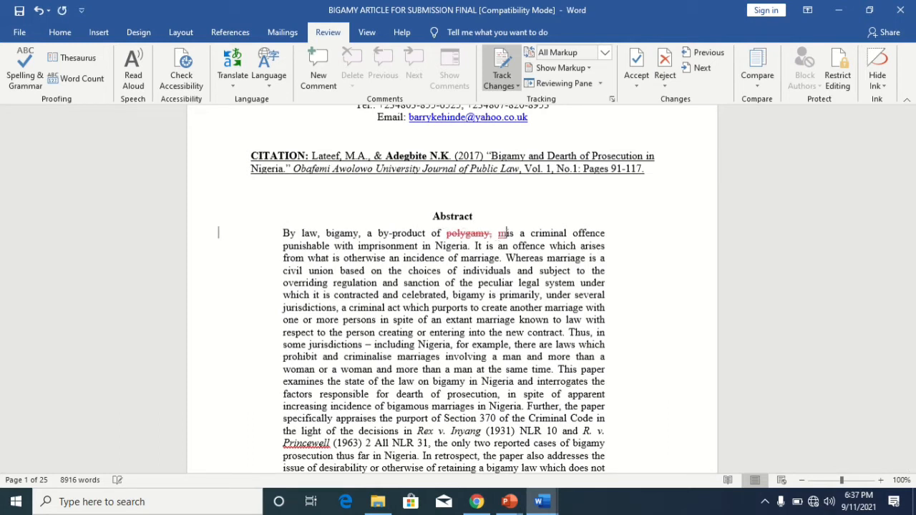
type("amy")
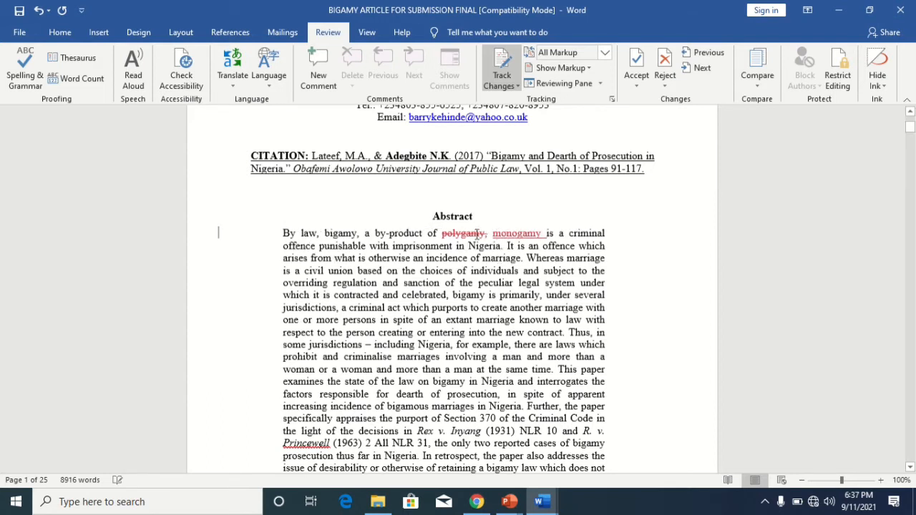
- Accept the tracked insertion of "monogamy" and the tracked deletion of "polygamy," in the Abstract
mouse_move(461, 237)
right_click(516, 234)
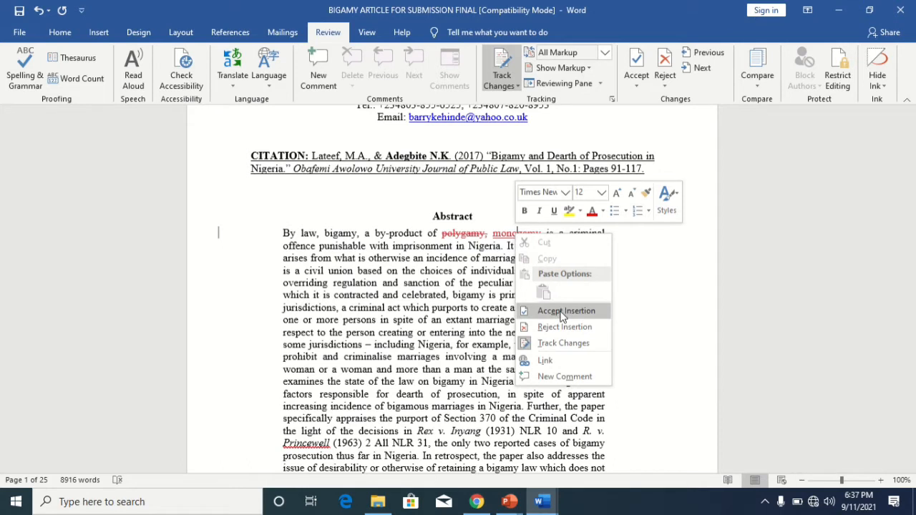
left_click(563, 311)
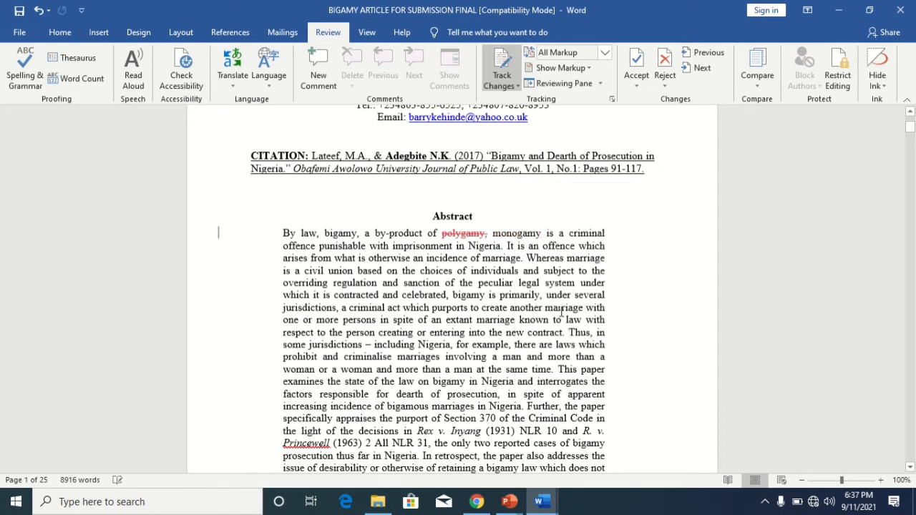
right_click(469, 240)
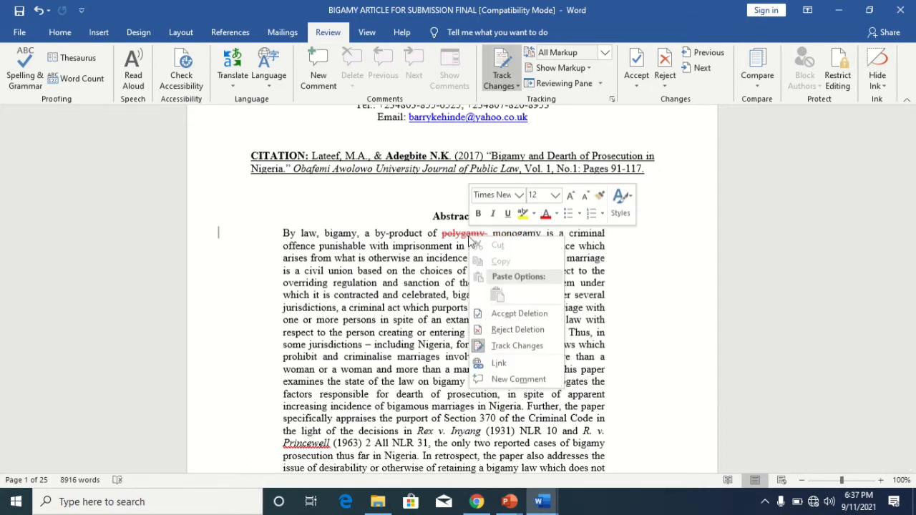
left_click(521, 312)
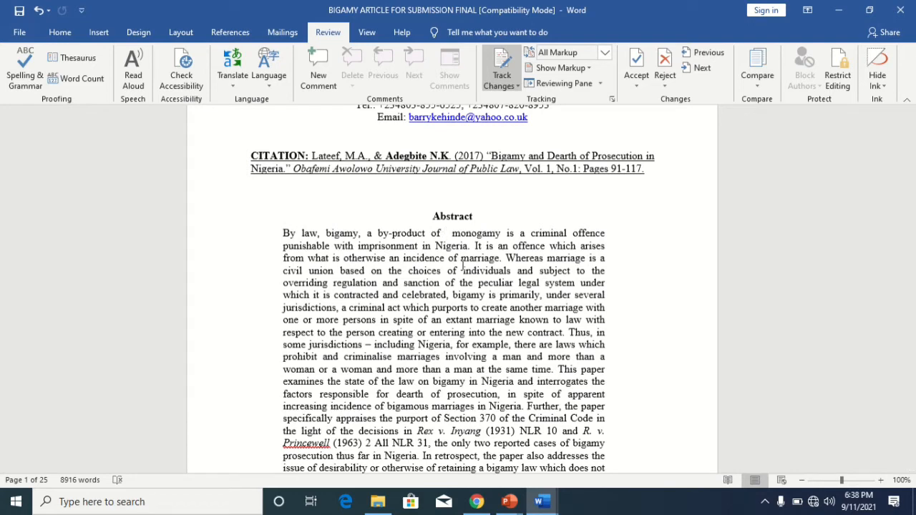
- Italicize the indented quotation on page 2, from "Whosoever, being married" through "Hard Labour.", as a tracked formatting change
scroll(462, 265, "down", 9)
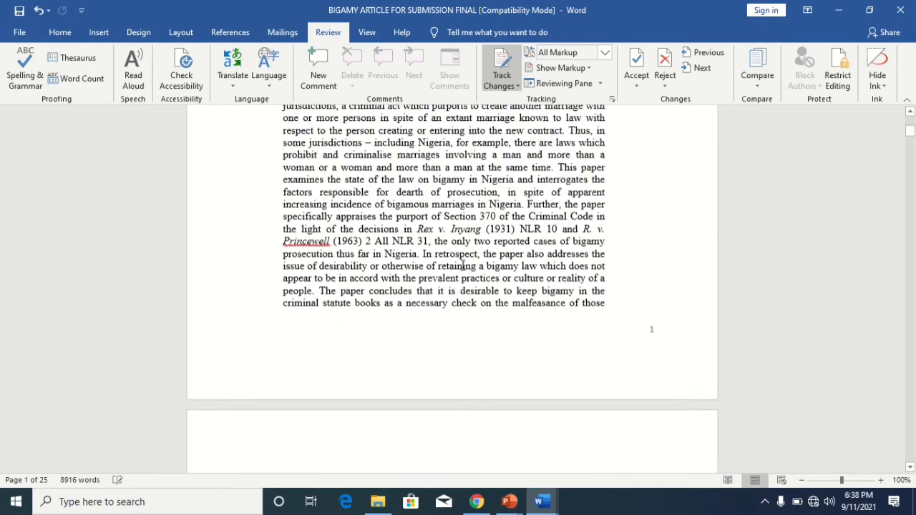
scroll(463, 265, "down", 8)
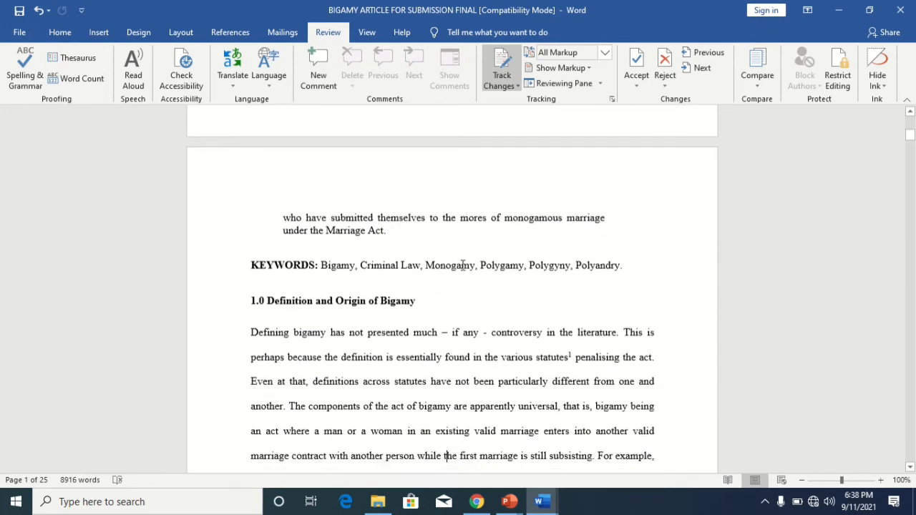
scroll(462, 265, "down", 4)
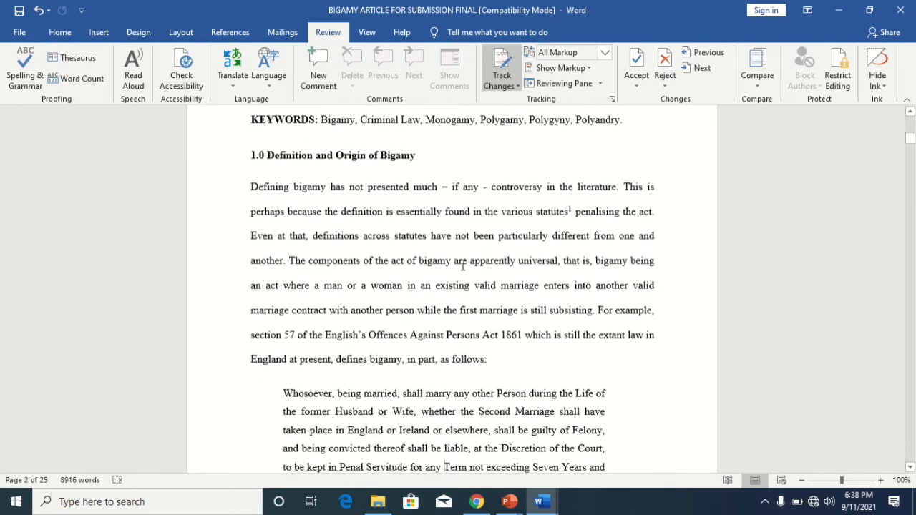
scroll(463, 265, "down", 8)
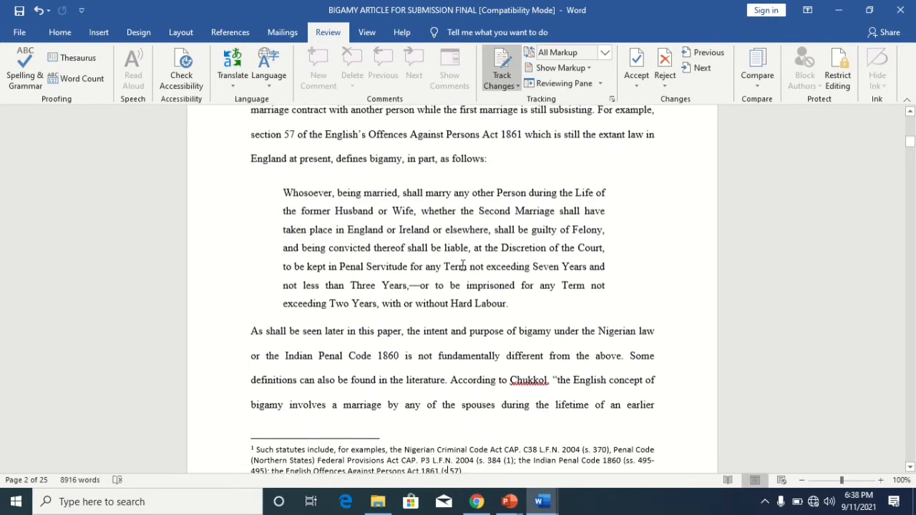
scroll(463, 265, "down", 8)
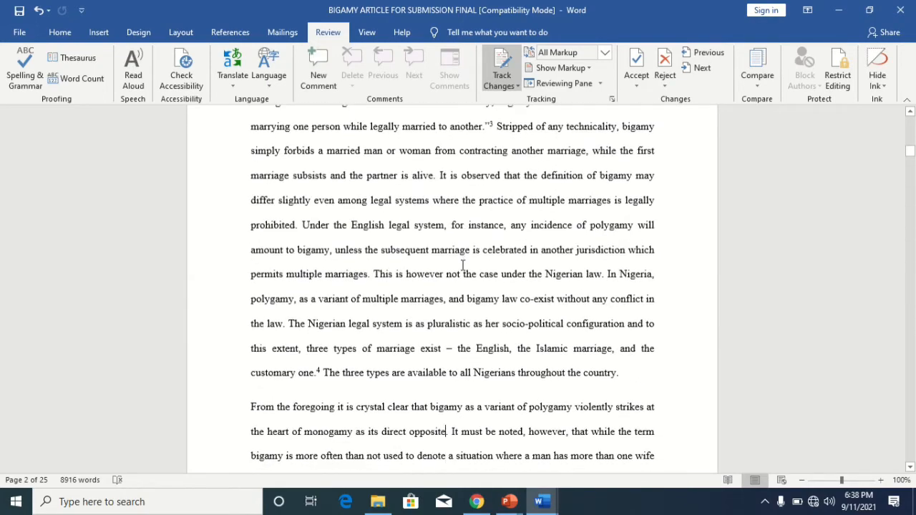
scroll(462, 265, "up", 13)
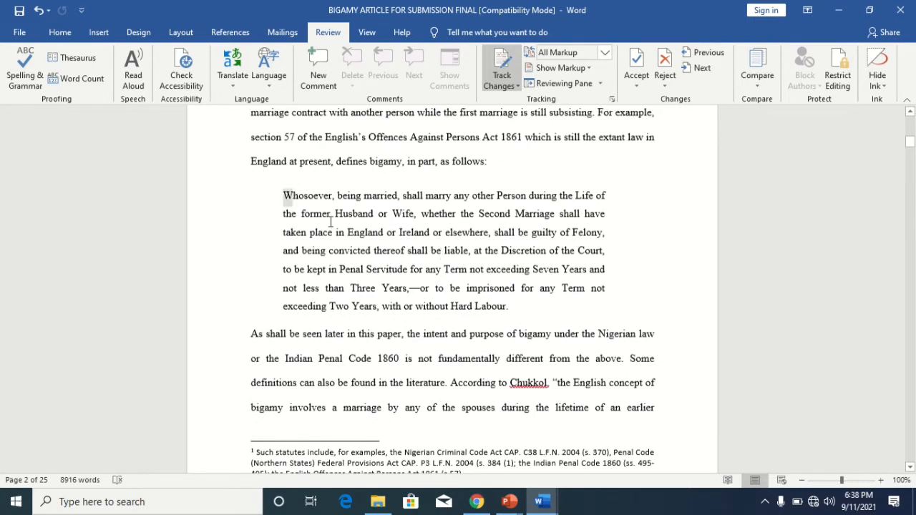
left_click_drag(284, 196, 512, 309)
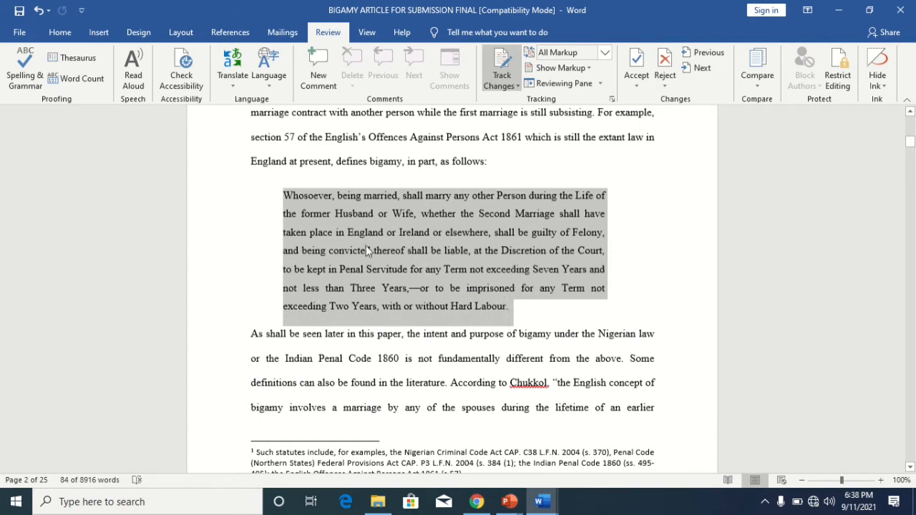
left_click(70, 38)
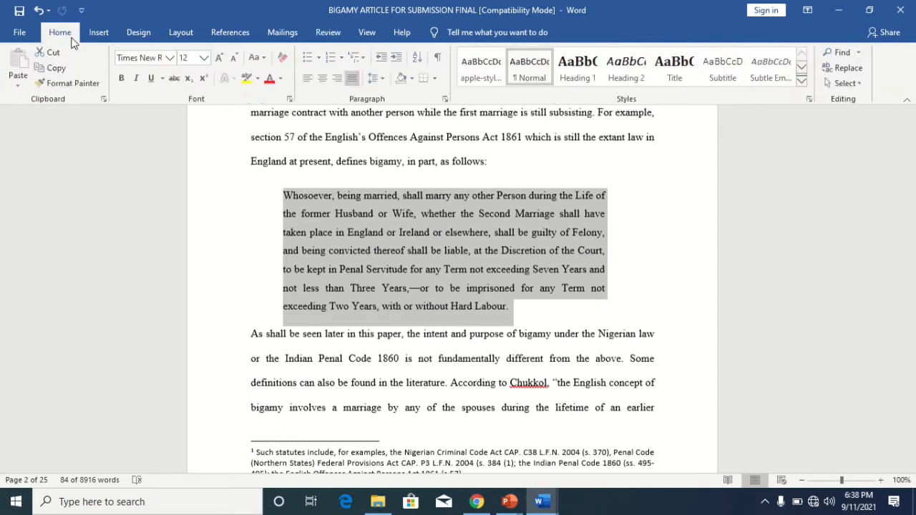
left_click(138, 79)
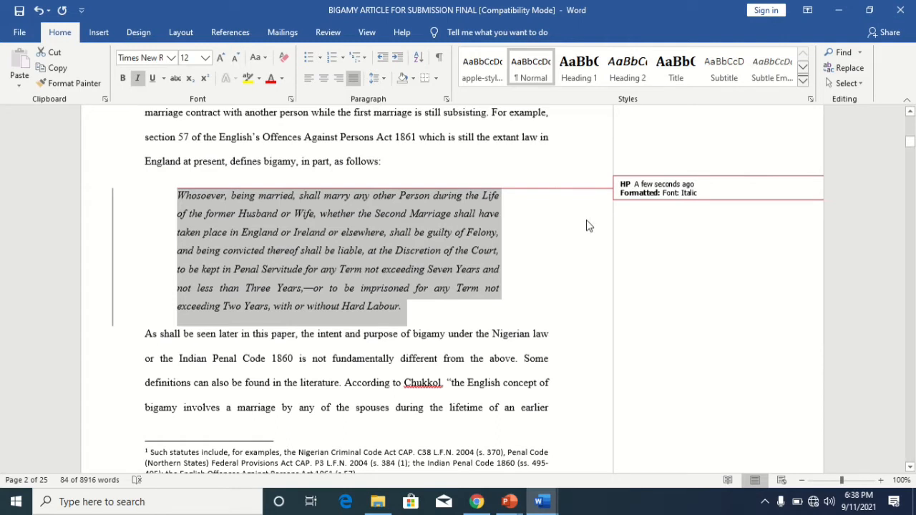
- Accept the tracked italic format change on the indented quotation and deselect the text
left_click(673, 189)
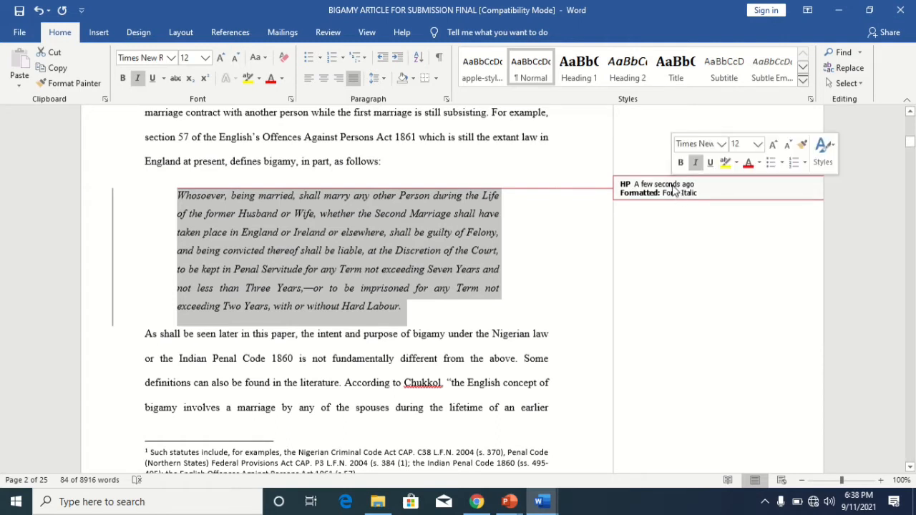
right_click(674, 189)
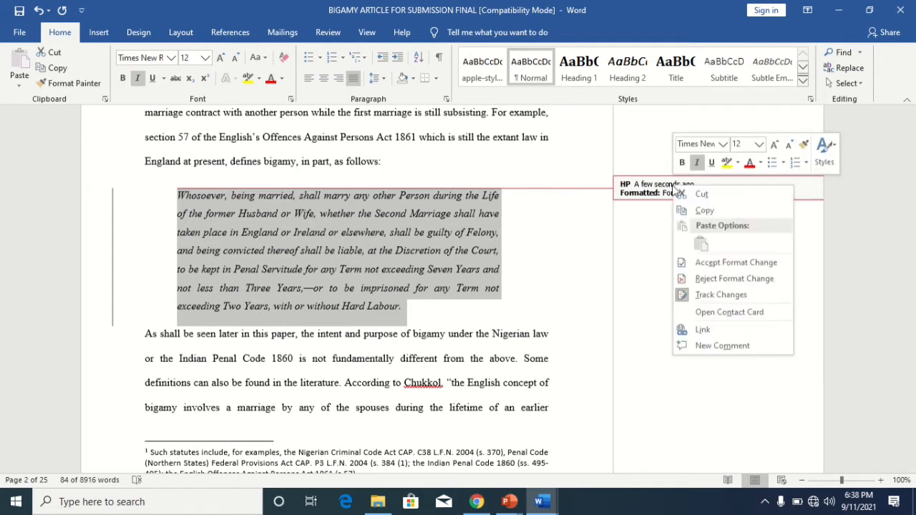
left_click(723, 263)
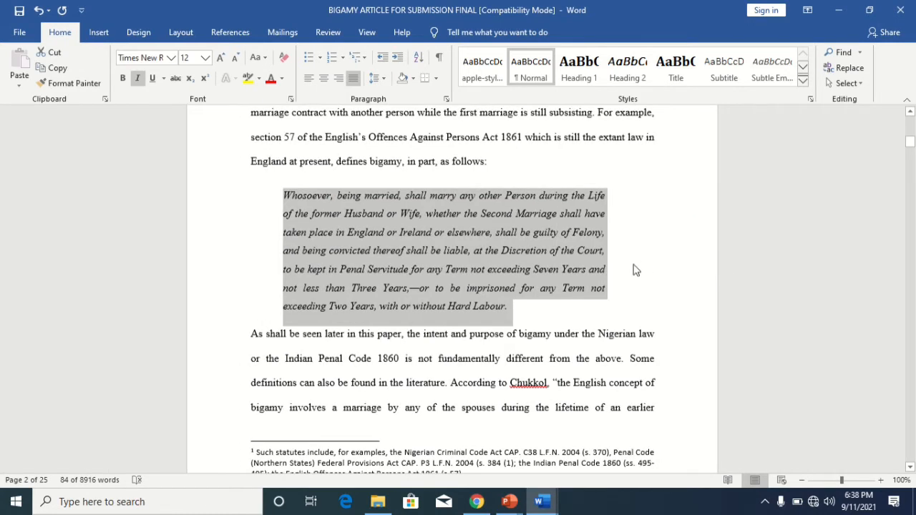
left_click(633, 266)
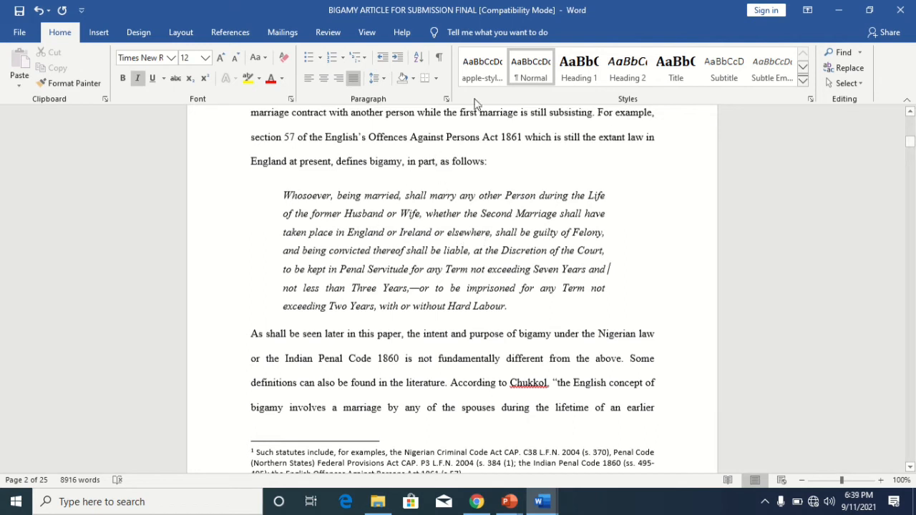
- Set the Track Changes user name to "Lecturer" in the tracking options
left_click(329, 33)
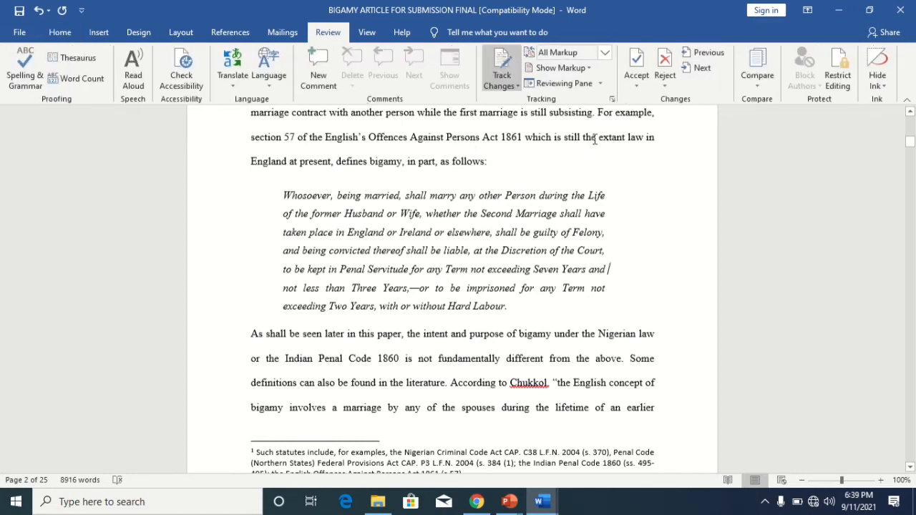
left_click(612, 99)
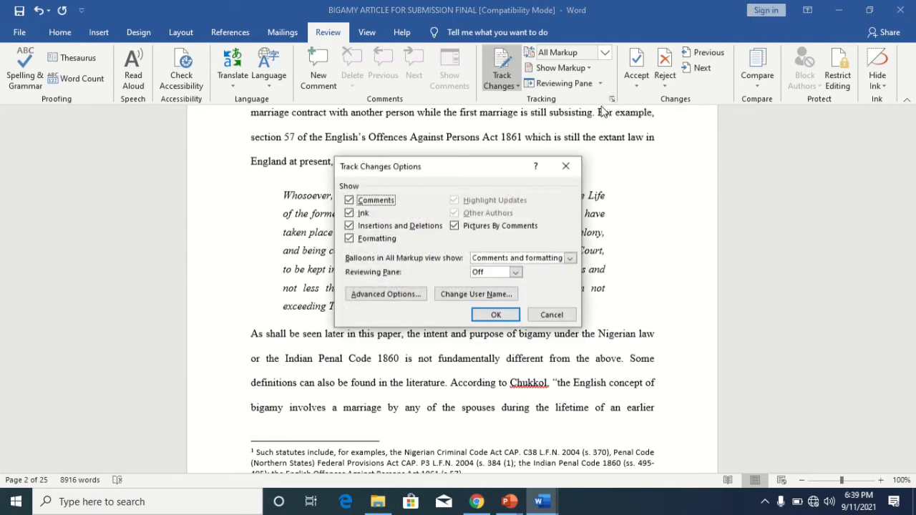
left_click(572, 171)
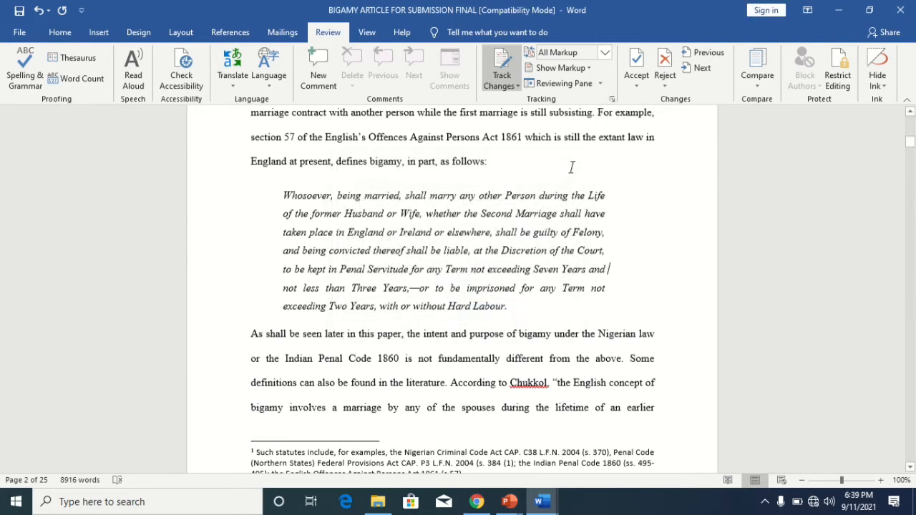
left_click(612, 99)
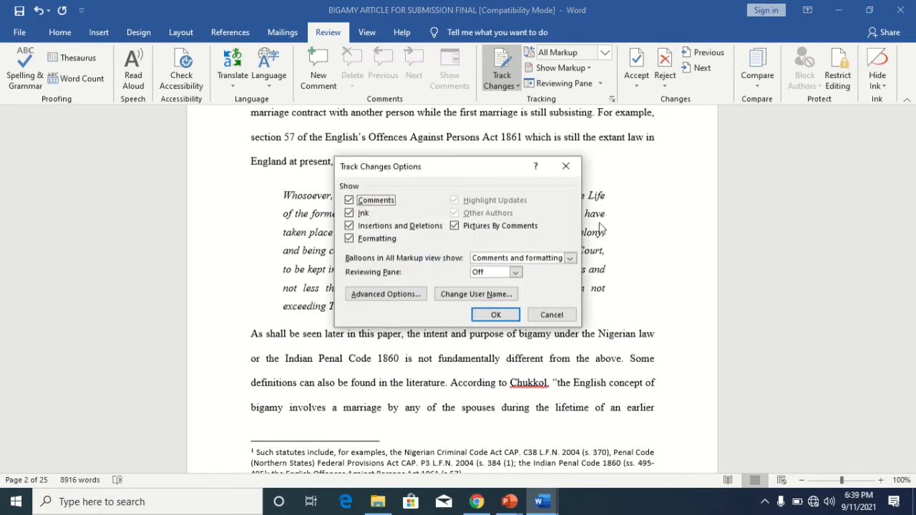
left_click(473, 300)
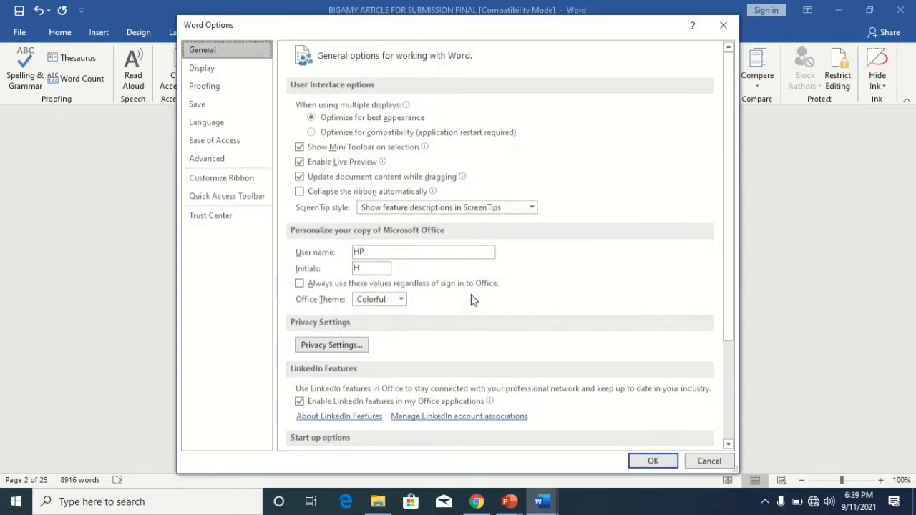
left_click(381, 252)
key("BackSpace")
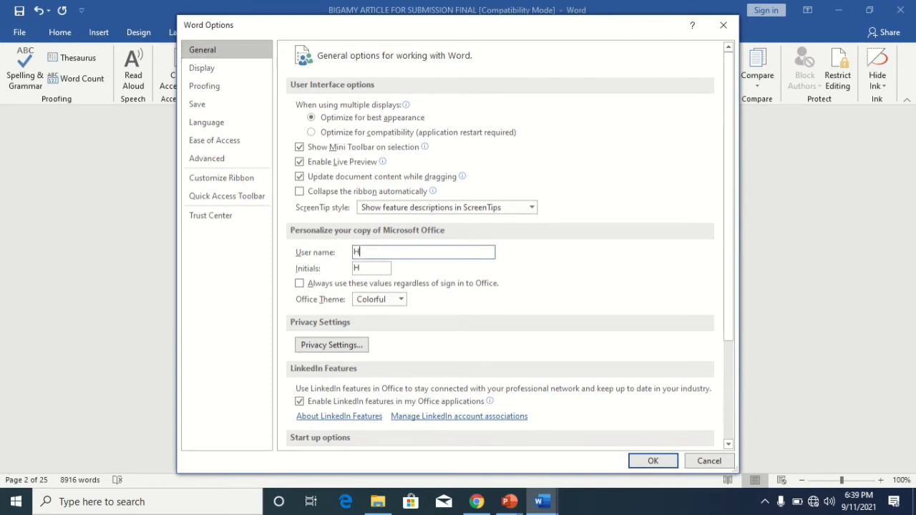
key("BackSpace")
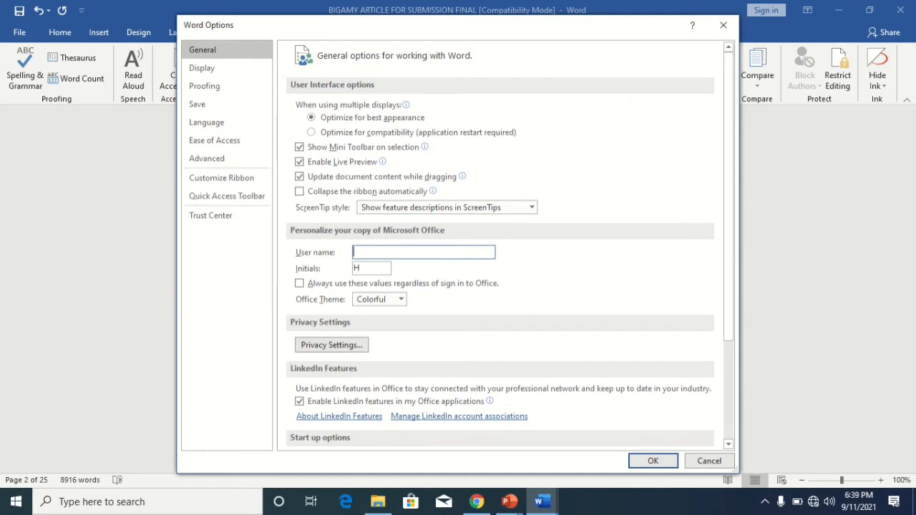
type("Lecturer")
- Set the reviewer initials to "L" and apply the user name and tracking options
left_click(376, 268)
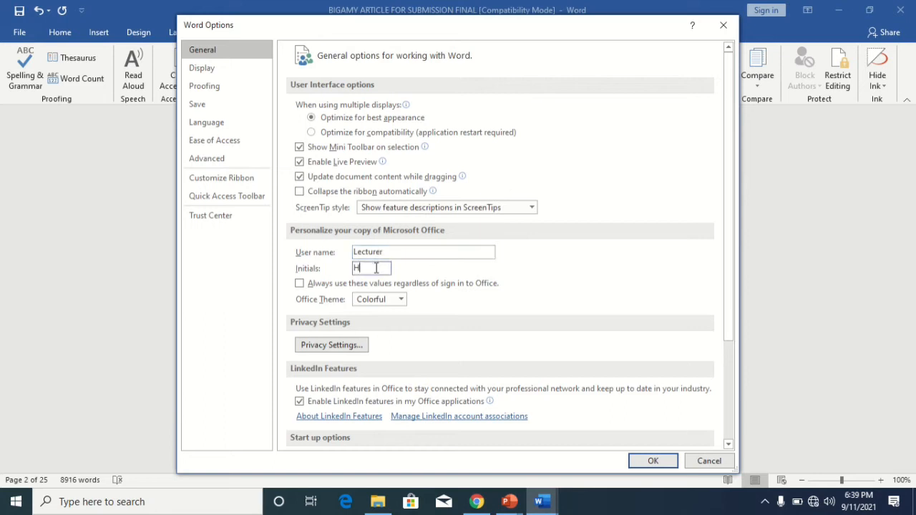
key("BackSpace")
type("L")
left_click(648, 463)
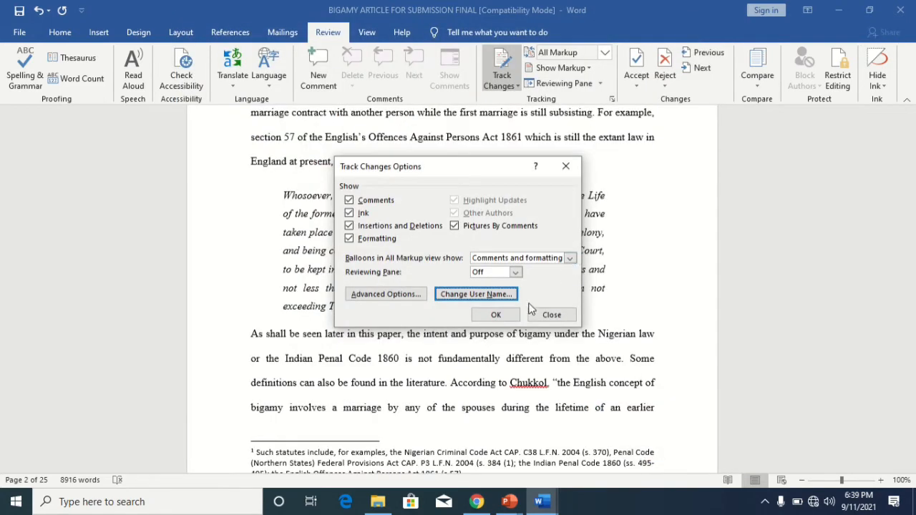
left_click(499, 314)
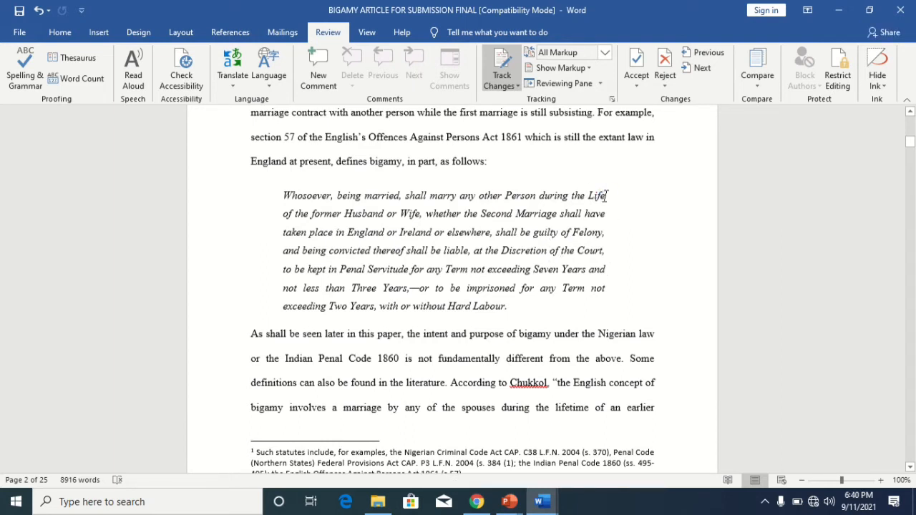
- Delete "NIGERIA" from the article title on page 1 as a tracked deletion
key("ctrl+z")
mouse_move(598, 197)
left_click_drag(911, 143, 911, 120)
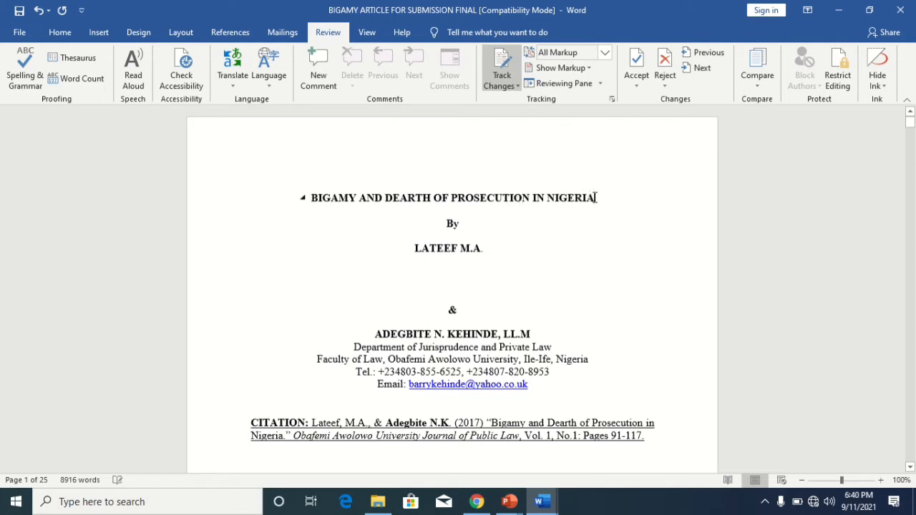
key("shift+Left")
key("shift+Left")
key("shift+Left")
key("shift+Left")
key("shift+Left")
key("shift+Left")
key("shift+Left")
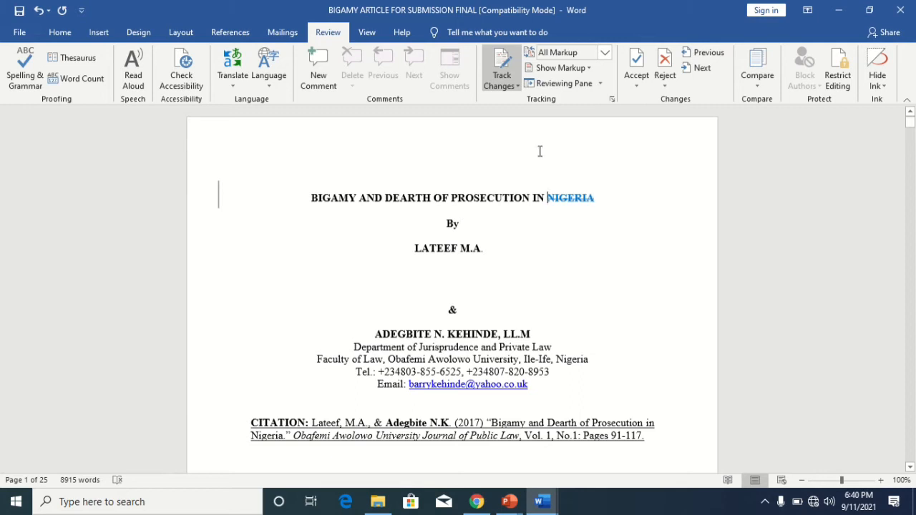
left_click(567, 198)
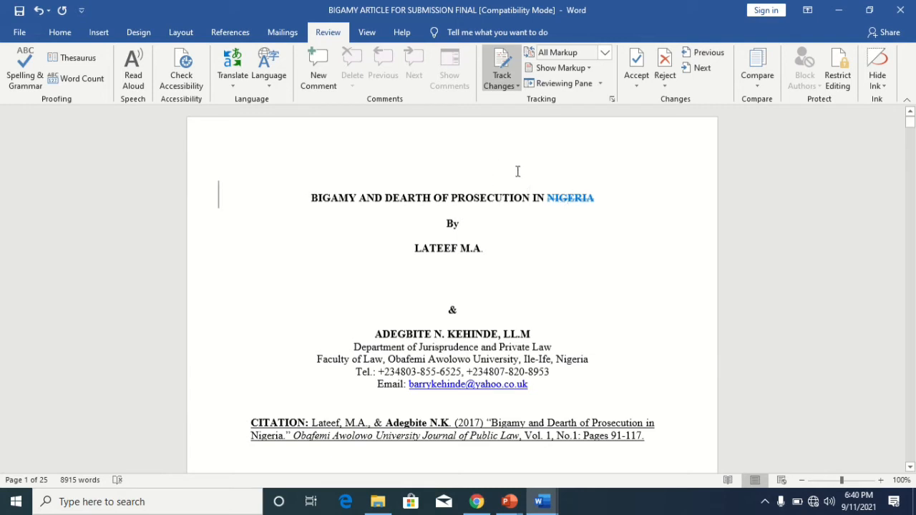
- Turn off Track Changes and reject the tracked deletion of "NIGERIA" in the title
left_click(505, 64)
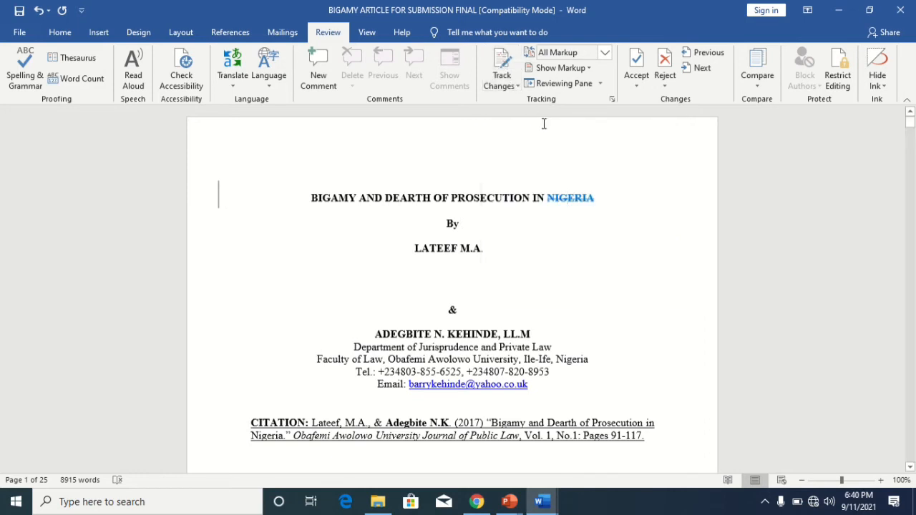
right_click(576, 198)
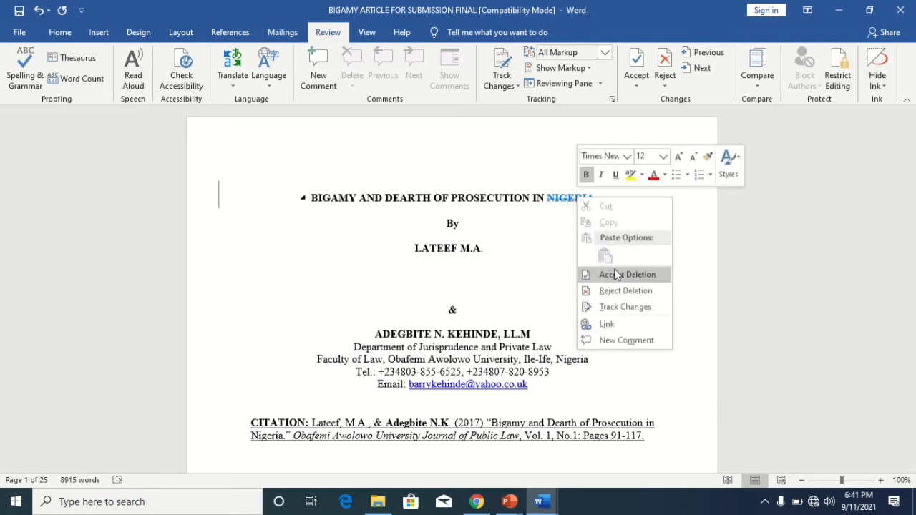
left_click(623, 292)
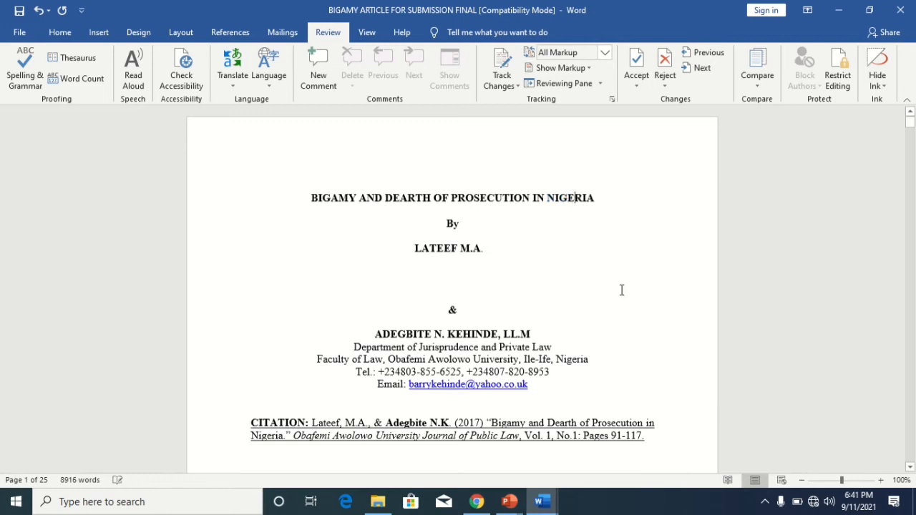
- Insert the trial letters "BHBCBH" inside "NIGERIA" in the title with tracking off, and delete them again
left_click(573, 199)
type("BH")
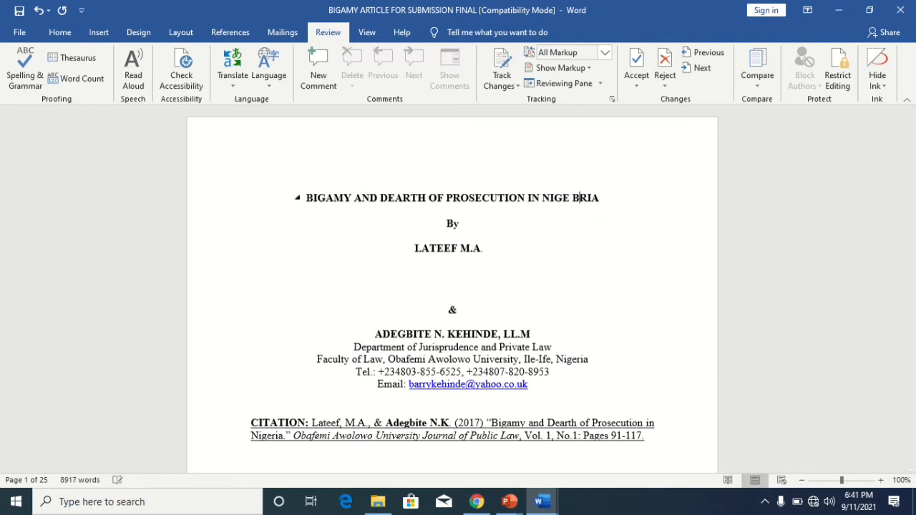
type("BCBH")
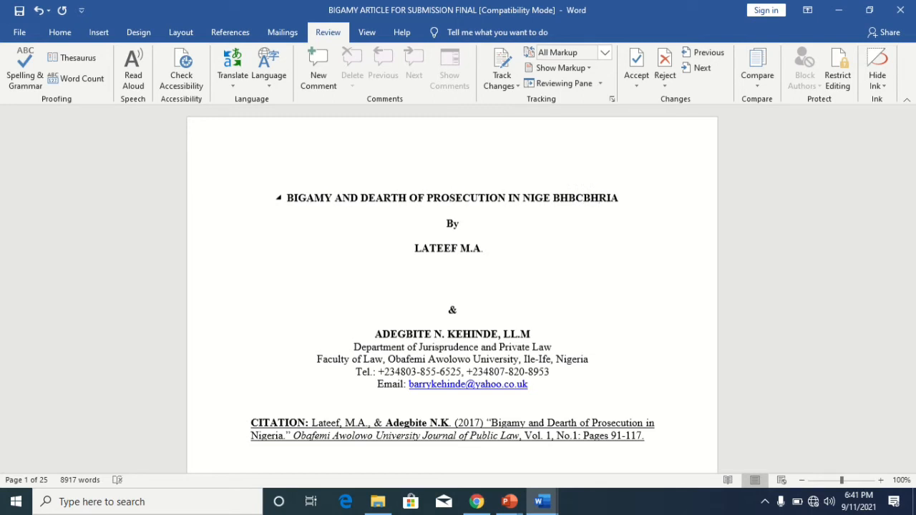
key("BackSpace")
key("BackSpace")
key("BackSpace")
key("BackSpace")
key("BackSpace")
key("BackSpace")
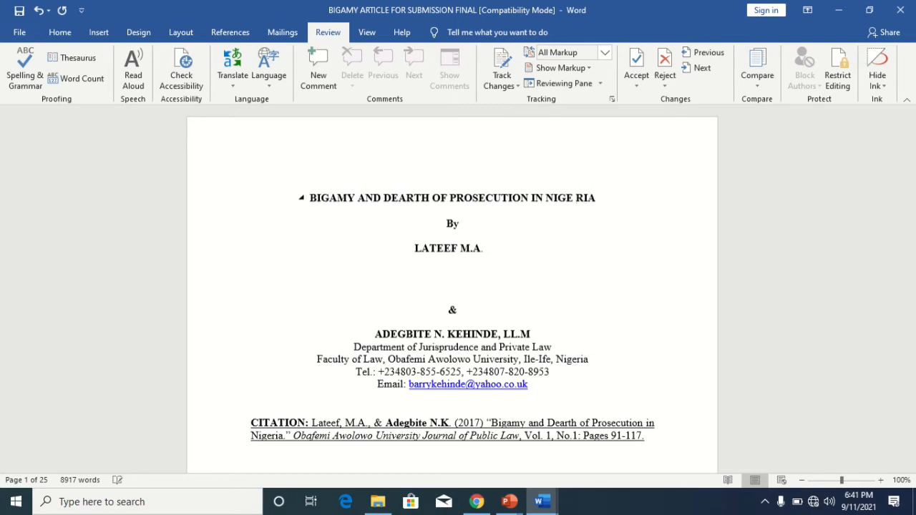
key("BackSpace")
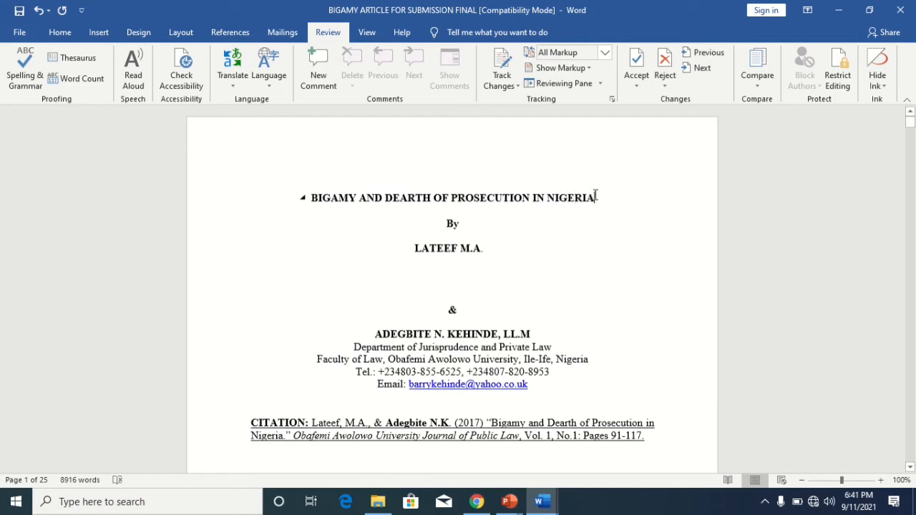
- Append "AND SOUTH AFRICA" to the end of the article title with Track Changes off
type("AND ")
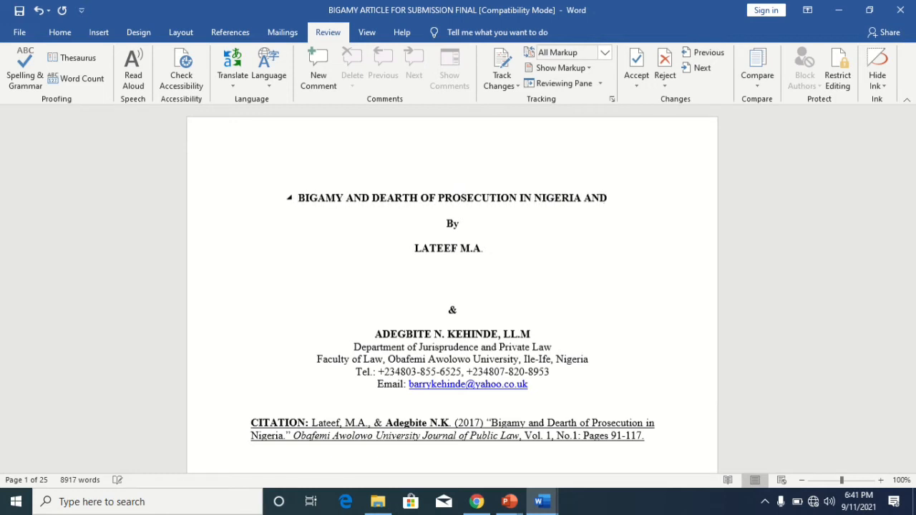
type("SOUTH ")
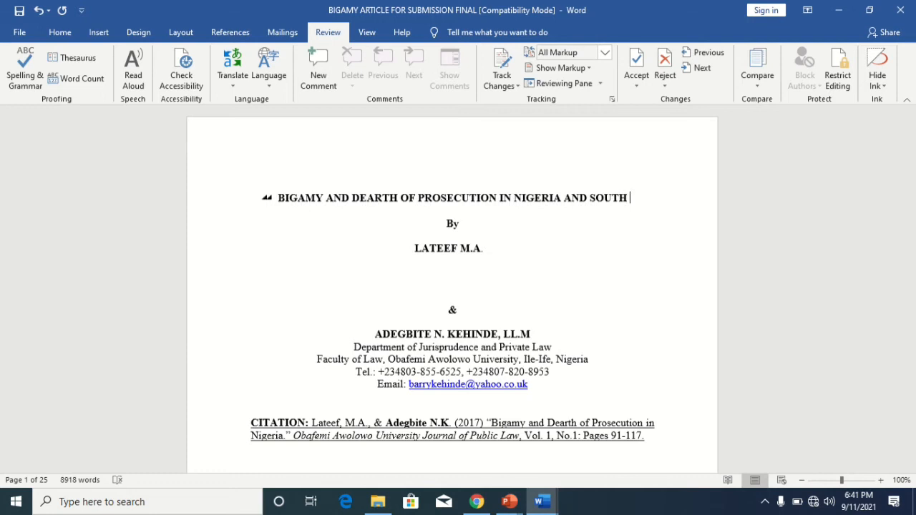
type("AFRIC")
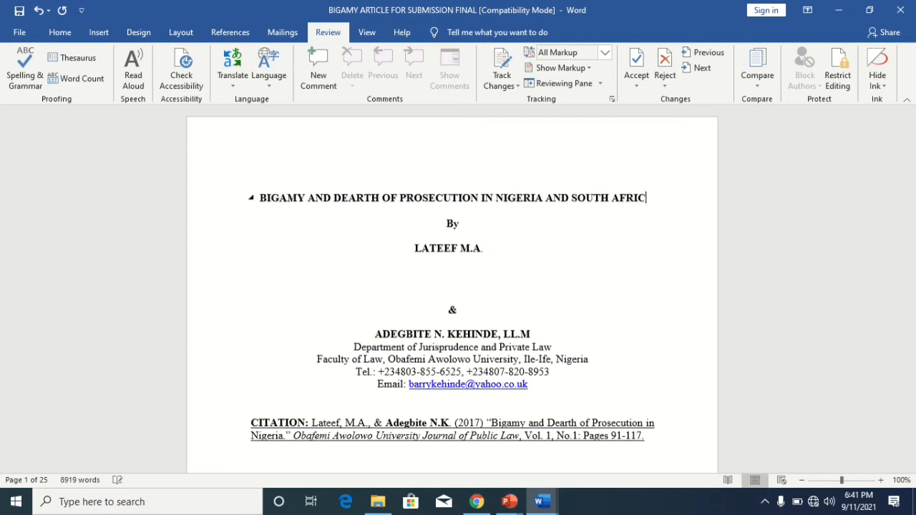
type("A")
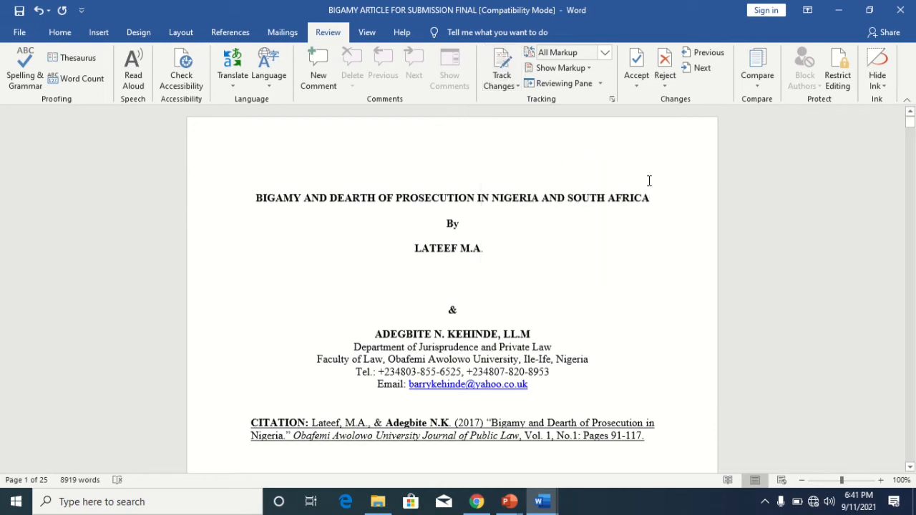
- Delete the untracked words "AND SOUTH AFRICA" from the end of the title
key("BackSpace")
key("BackSpace")
key("BackSpace")
key("BackSpace")
key("BackSpace")
key("BackSpace")
key("BackSpace")
key("BackSpace")
key("BackSpace")
key("BackSpace")
key("BackSpace")
key("BackSpace")
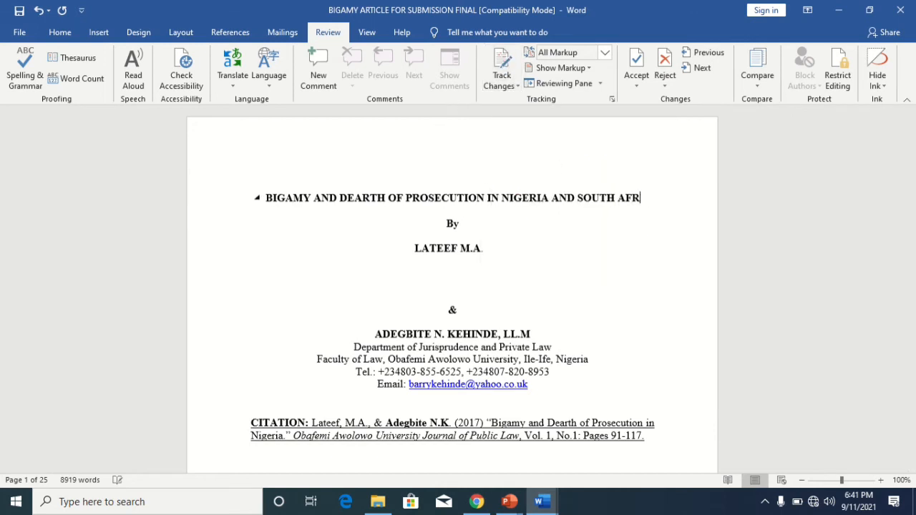
key("BackSpace")
key("BackSpace")
key("BackSpace")
key("BackSpace")
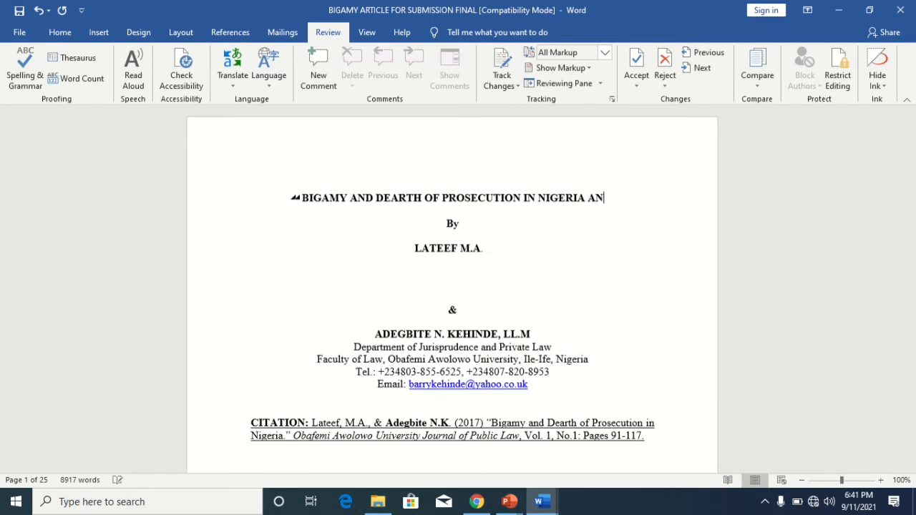
- Turn on Track Changes and append "AND SOUTH AFRICA" to the title as a tracked insertion
left_click(500, 66)
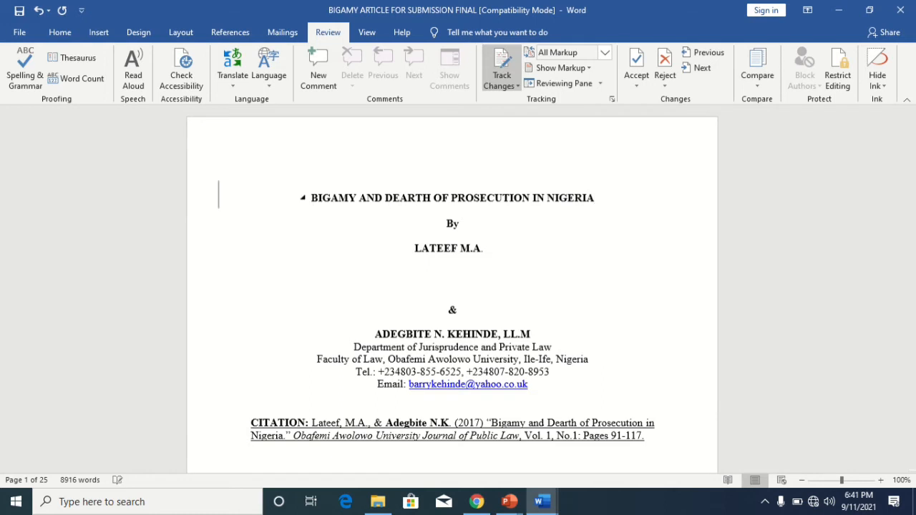
type("AND")
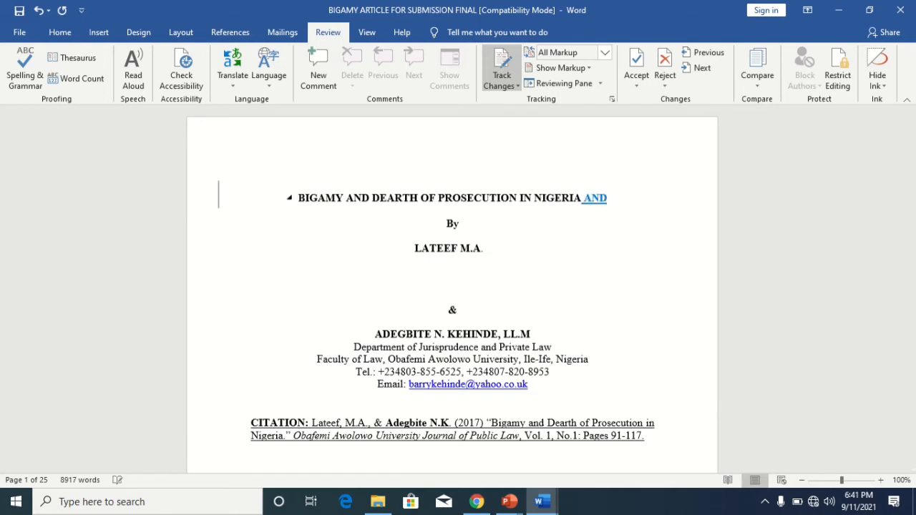
type(" SOUTH")
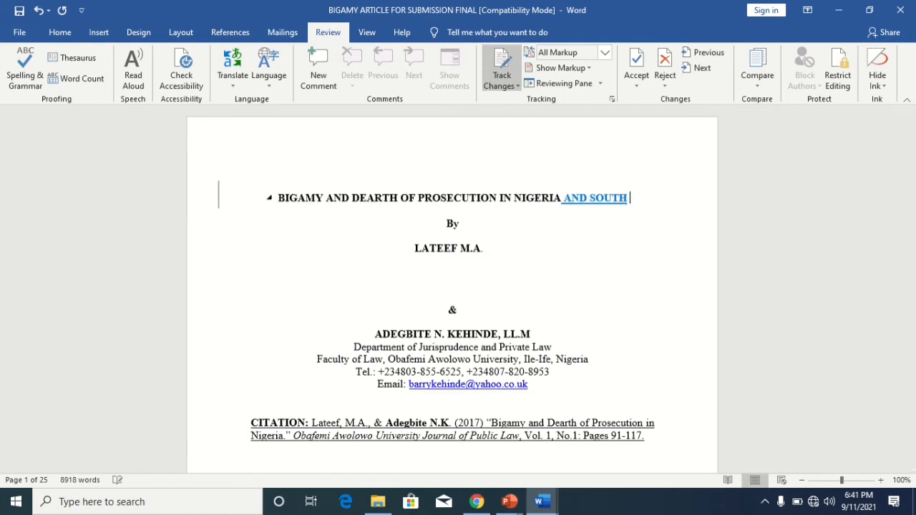
type(" AFRICA")
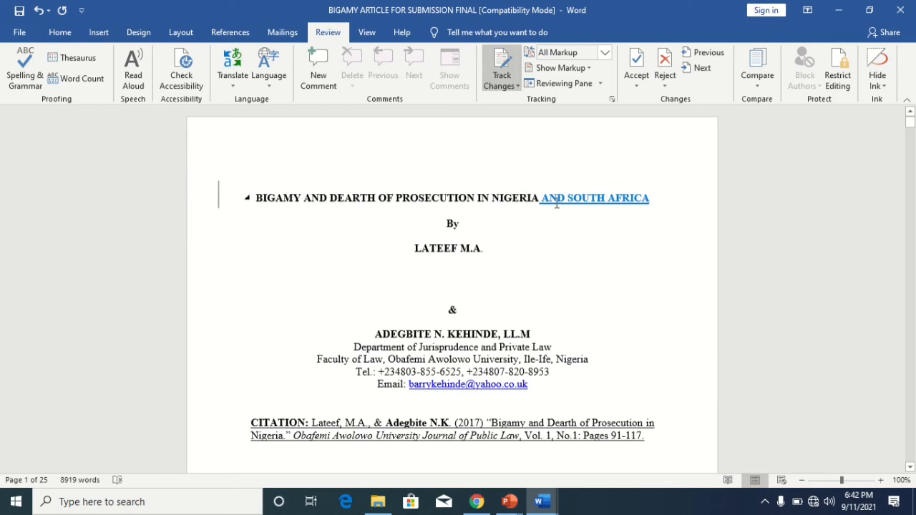
- Attach a new empty comment to the word "SOUTH" in the title's tracked insertion
mouse_move(556, 203)
left_click(582, 200)
left_click(322, 80)
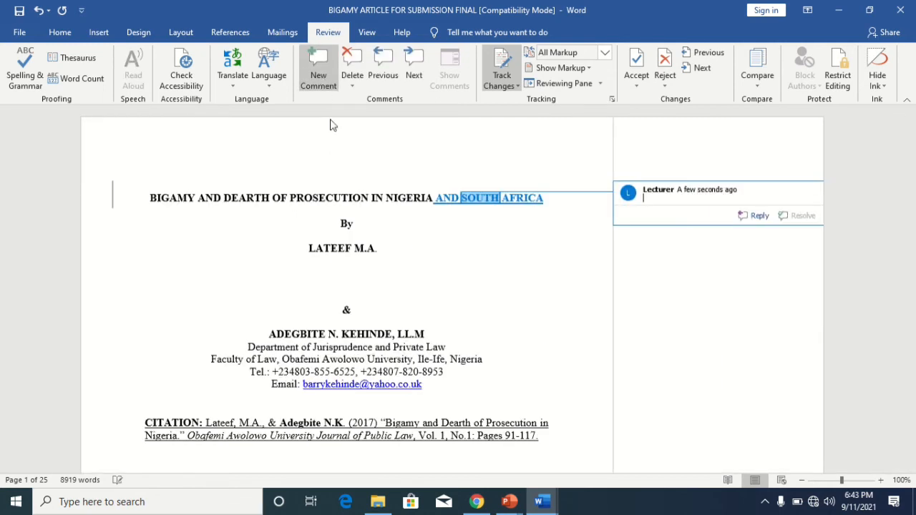
- Comment on the second author's name: "You are not supposed contact information and institutional affiliation on this paper but let it be in the footnote."
left_click(273, 336)
left_click_drag(273, 337, 424, 338)
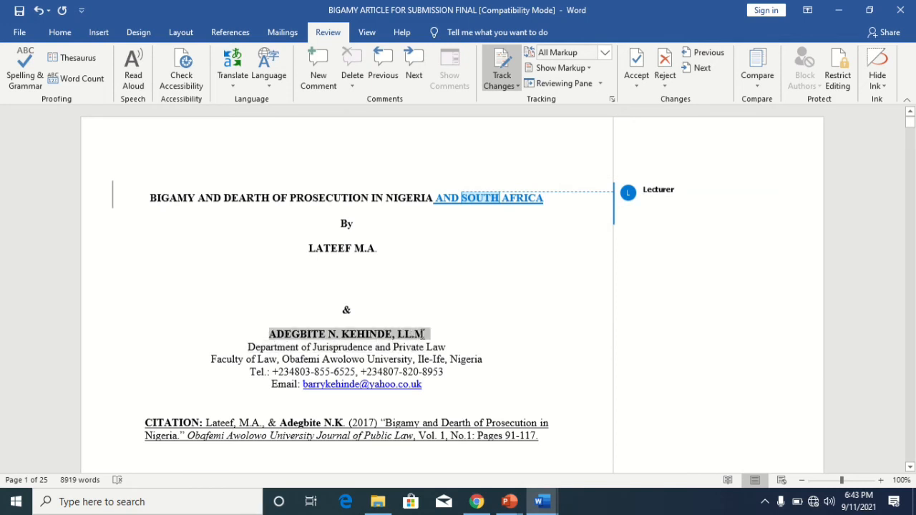
left_click(322, 80)
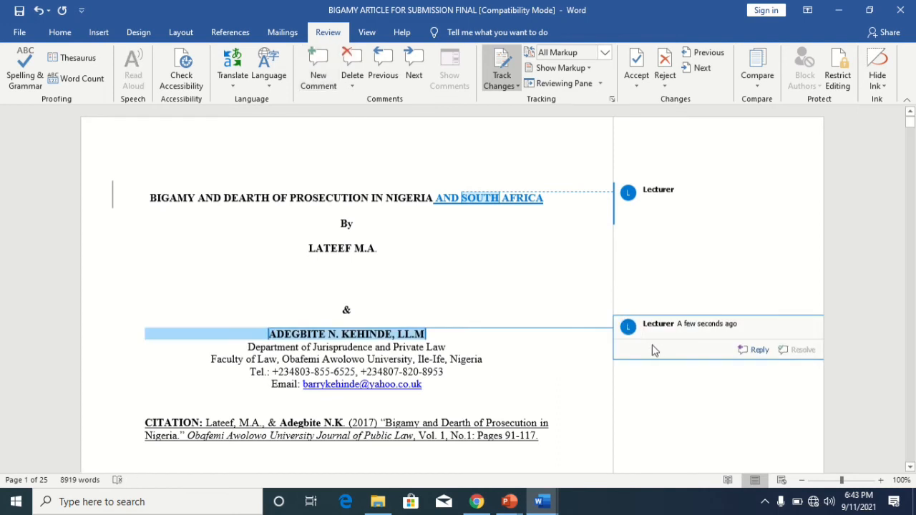
type("yO")
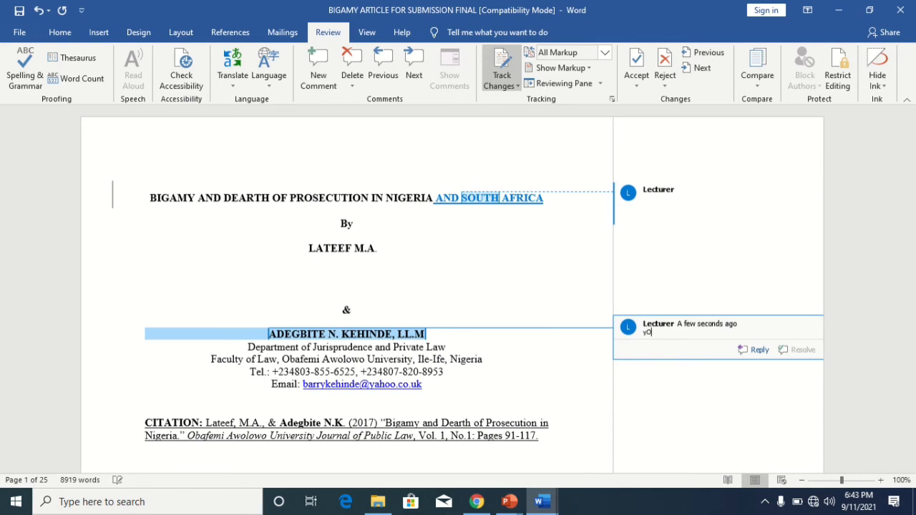
type("U are not supposed contact inform")
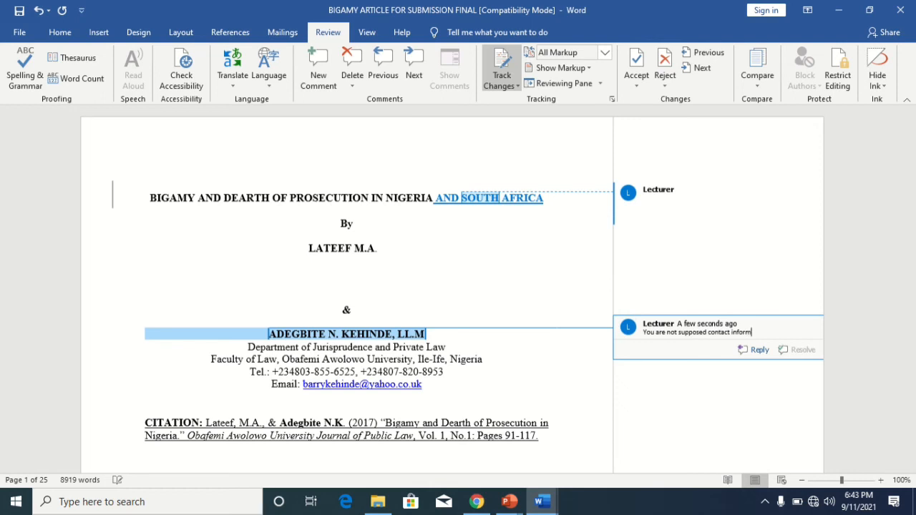
type("ation and institutional aff")
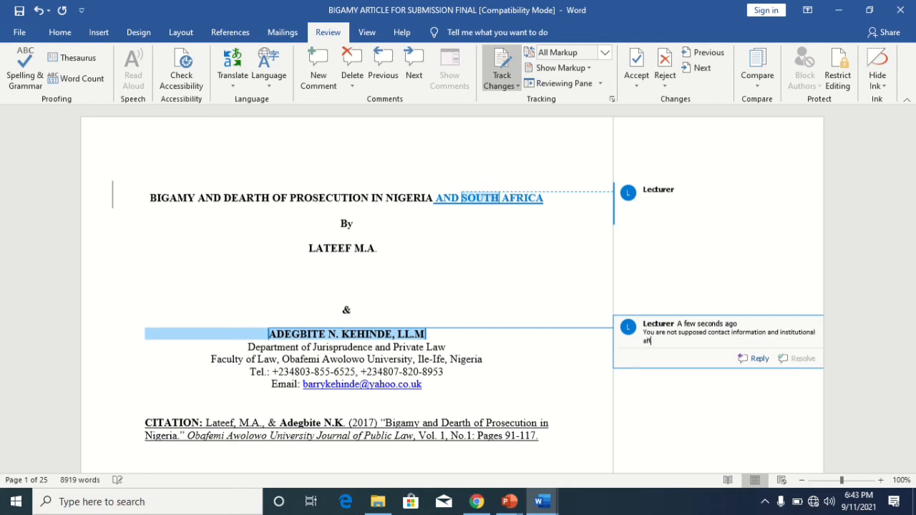
type("iliation c")
type("n this paper but let it be in t")
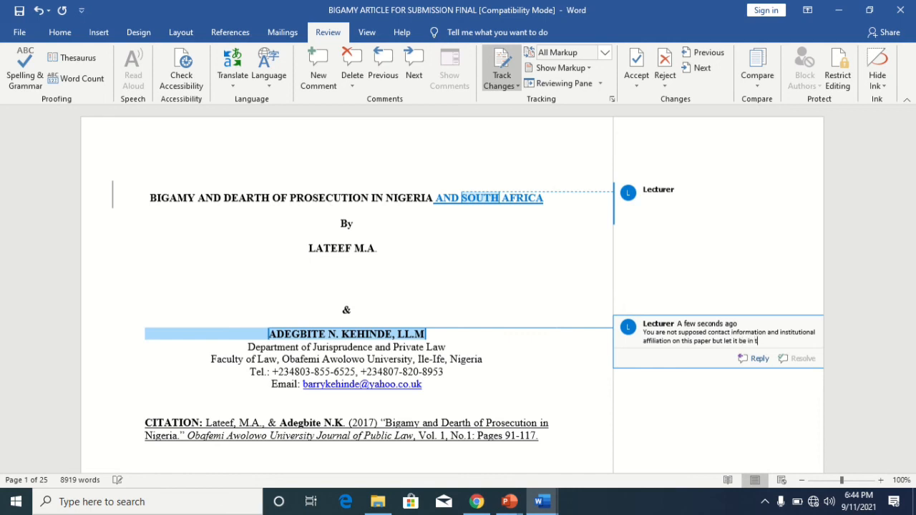
type("he footnote.")
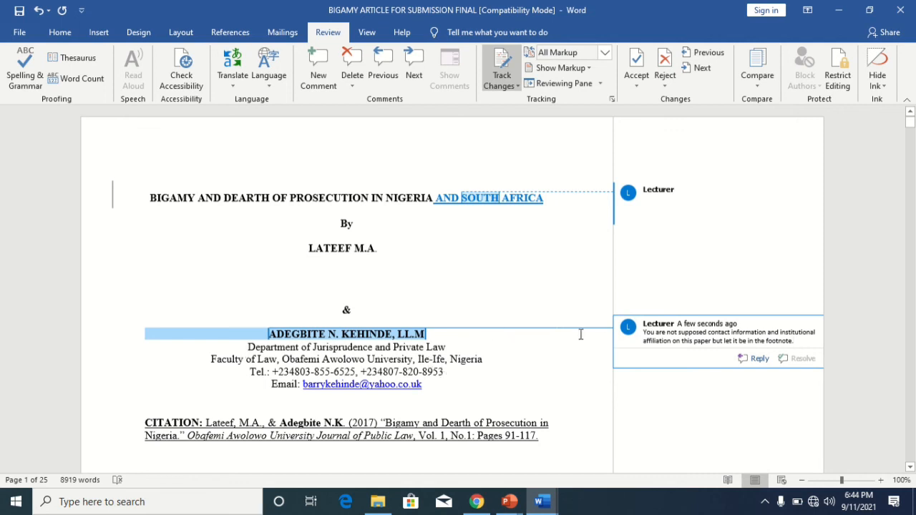
- Delete the comment about contact information attached to the second author's name and deselect the name
right_click(669, 338)
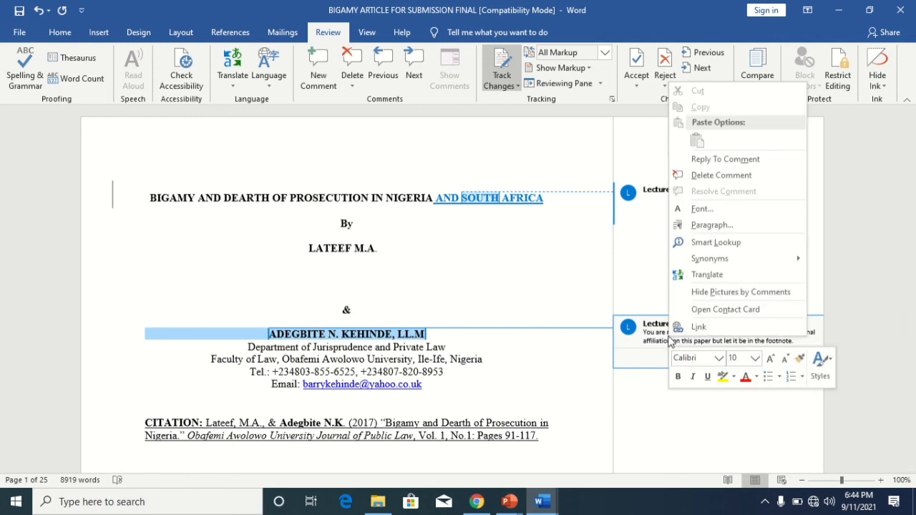
left_click(719, 175)
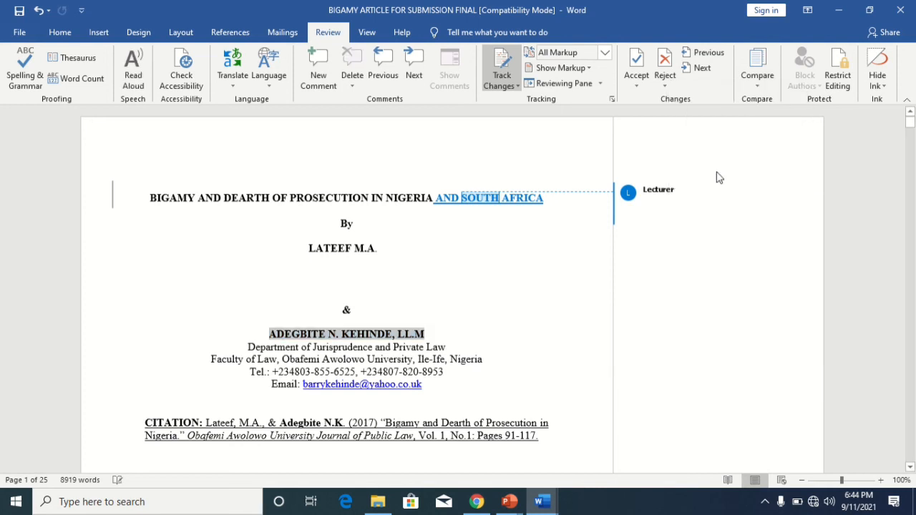
left_click(480, 338)
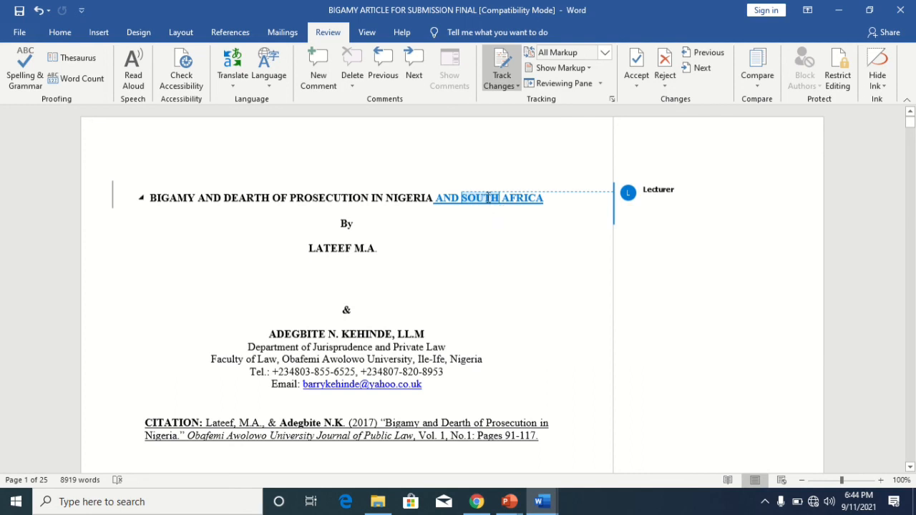
- Accept the tracked insertion "AND SOUTH AFRICA" in the title and delete the empty comment on "SOUTH"
right_click(488, 198)
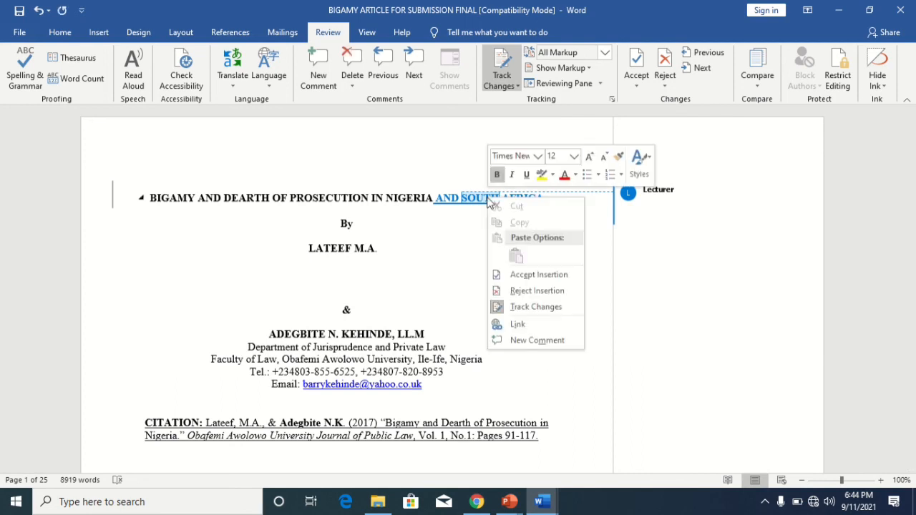
left_click(539, 275)
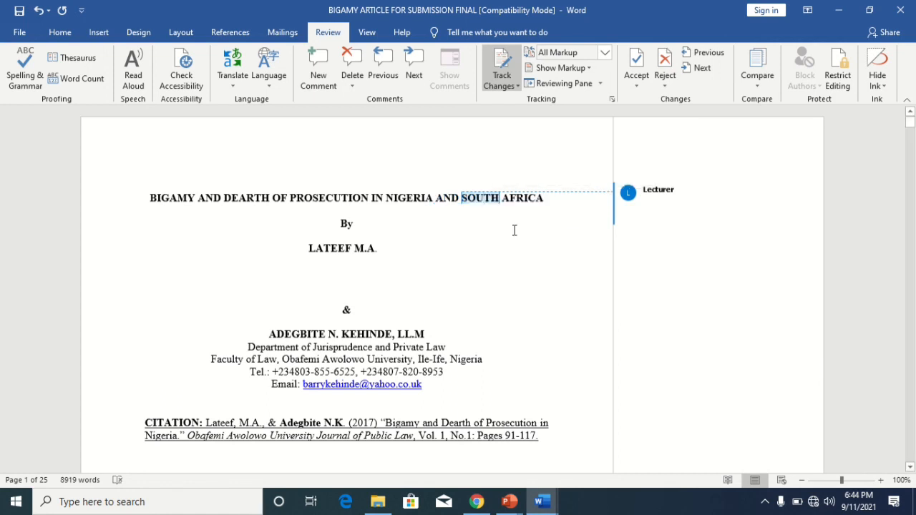
mouse_move(481, 199)
right_click(478, 198)
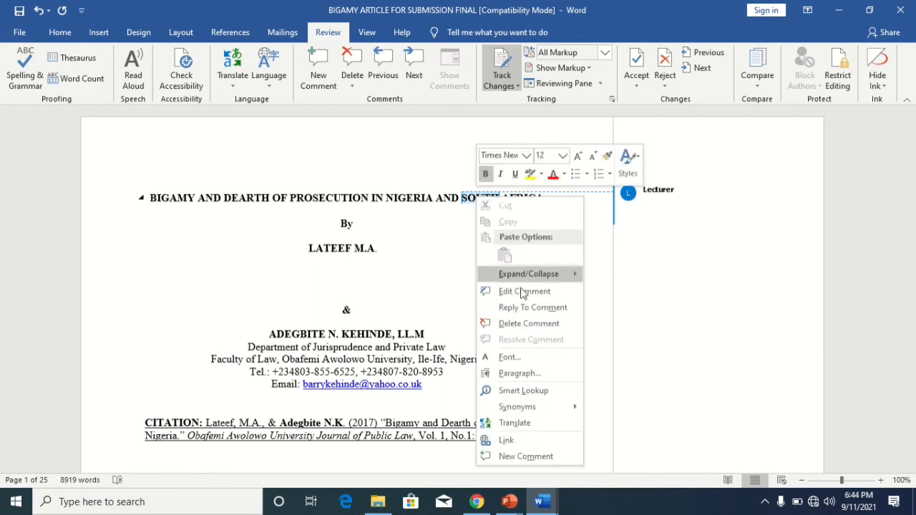
left_click(525, 323)
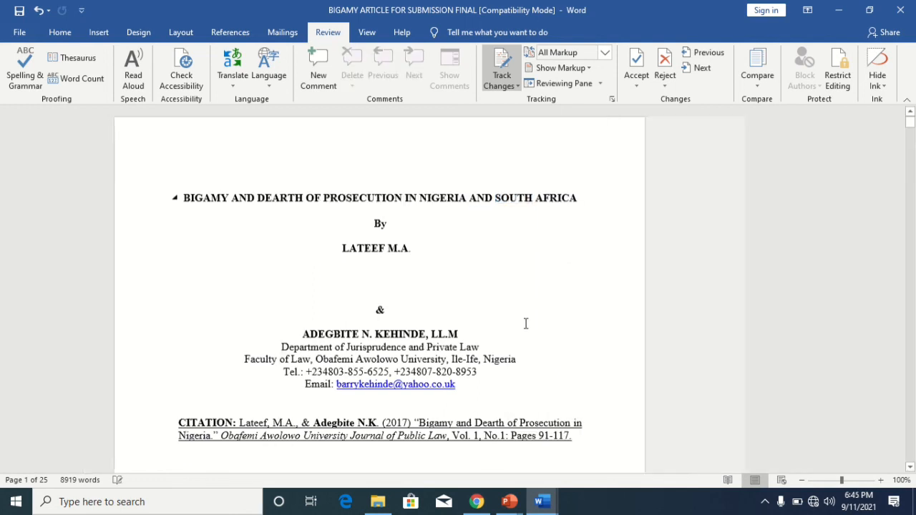